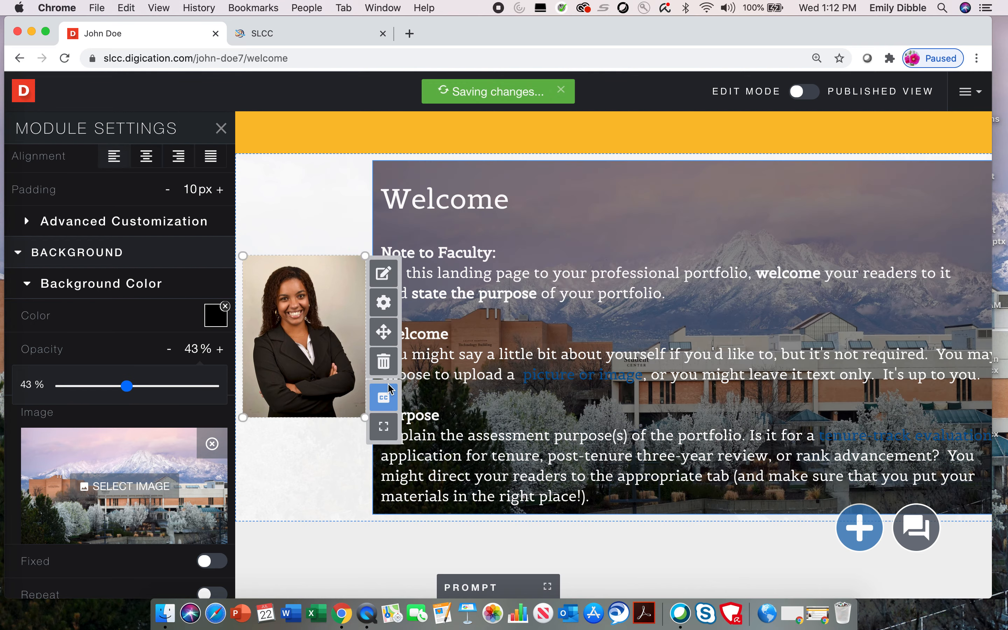
- Put a black 43% opacity overlay over the Welcome module's campus photo background
{"action": "mouse_move", "coordinate": [365, 430]}
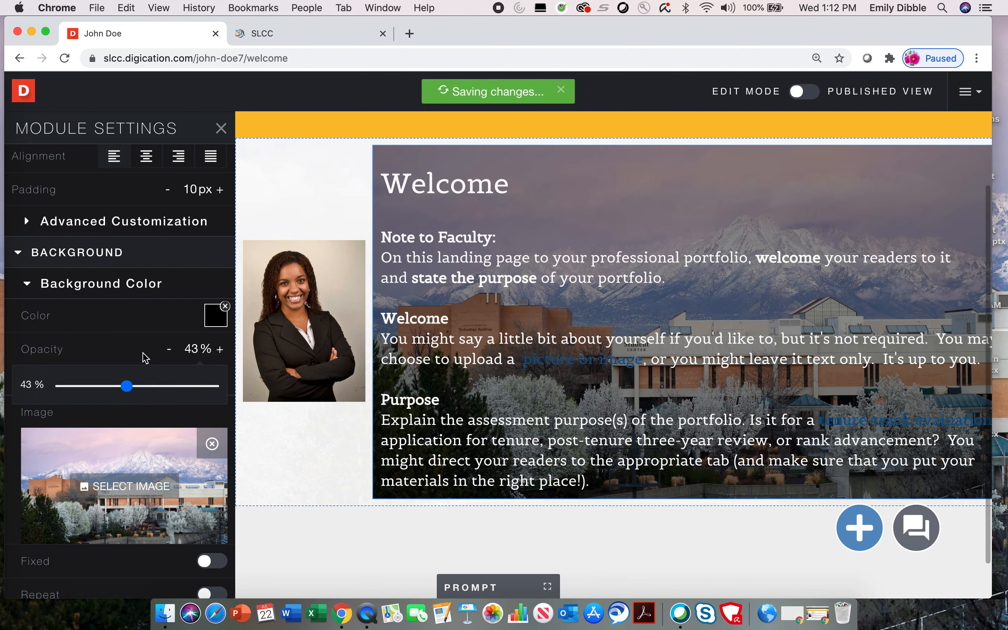
{"action": "scroll", "coordinate": [144, 356], "scroll_direction": "up", "scroll_amount": 2}
{"action": "scroll", "coordinate": [144, 356], "scroll_direction": "up", "scroll_amount": 5}
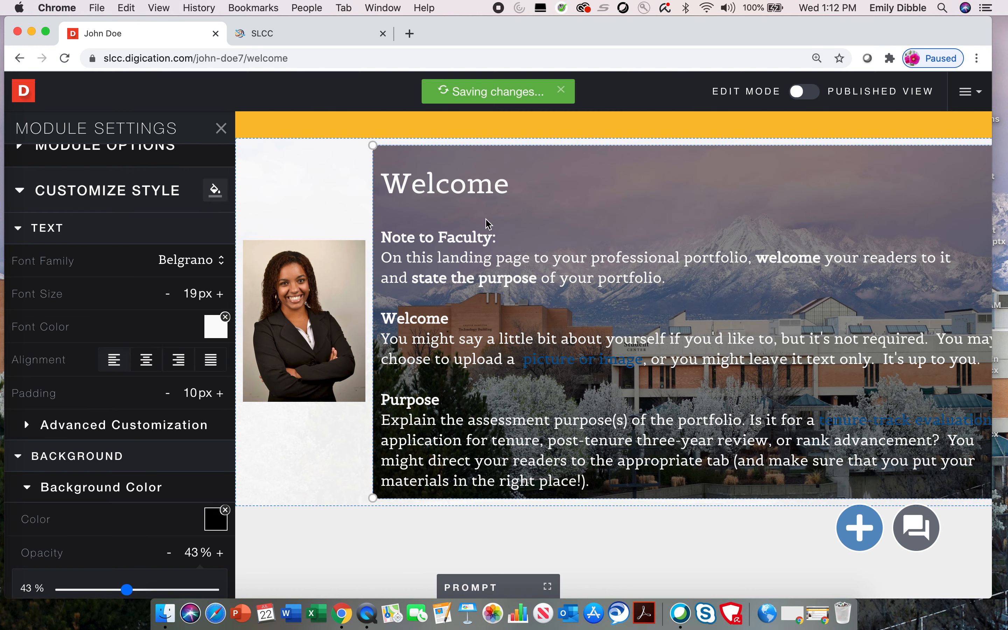
{"action": "left_click", "coordinate": [146, 361]}
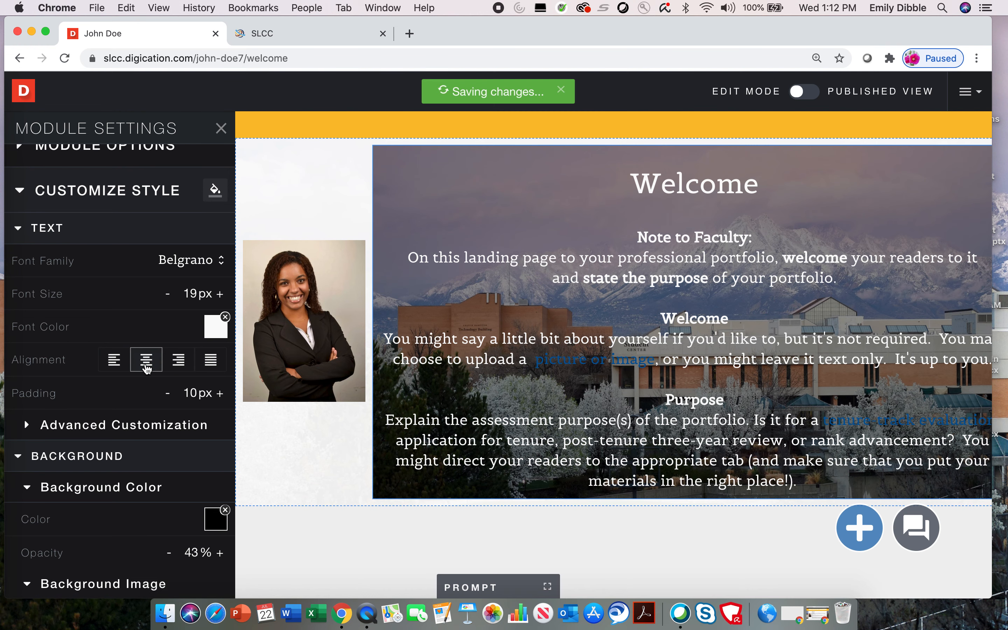
{"action": "left_click", "coordinate": [211, 362]}
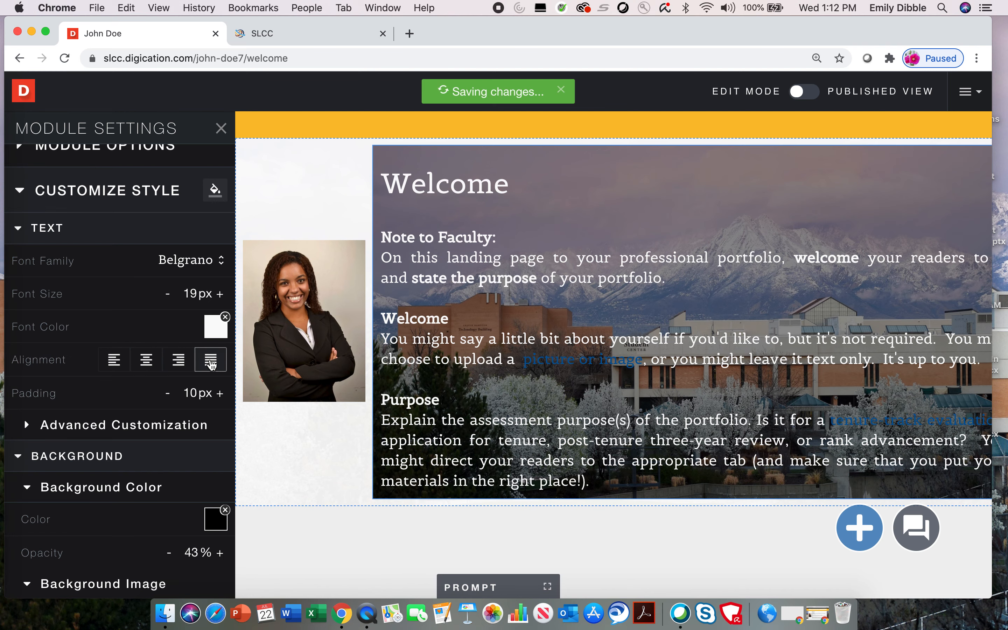
{"action": "left_click", "coordinate": [179, 361]}
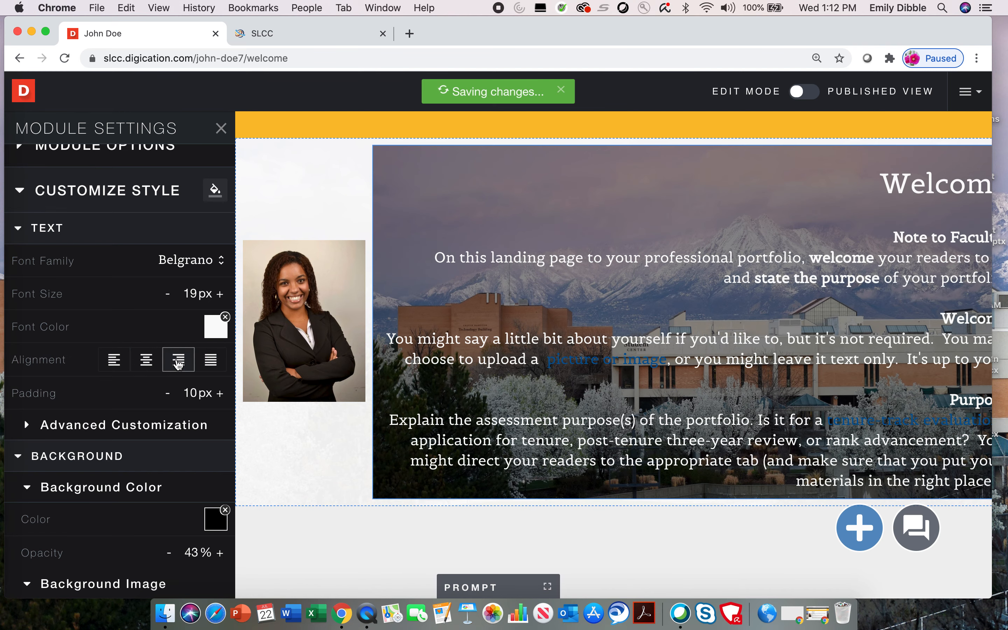
{"action": "left_click", "coordinate": [114, 360]}
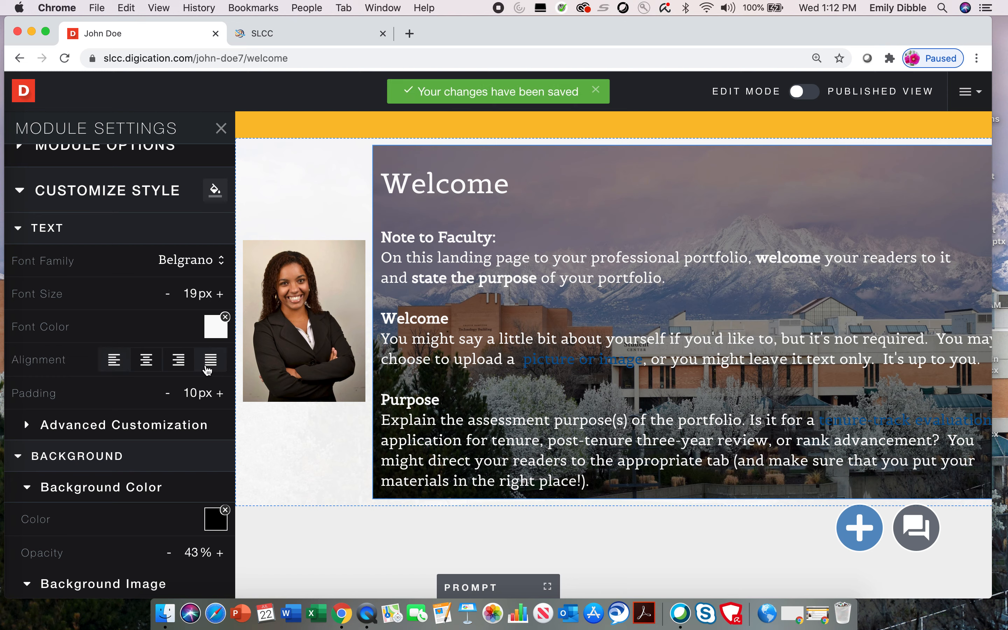
{"action": "left_click", "coordinate": [208, 368]}
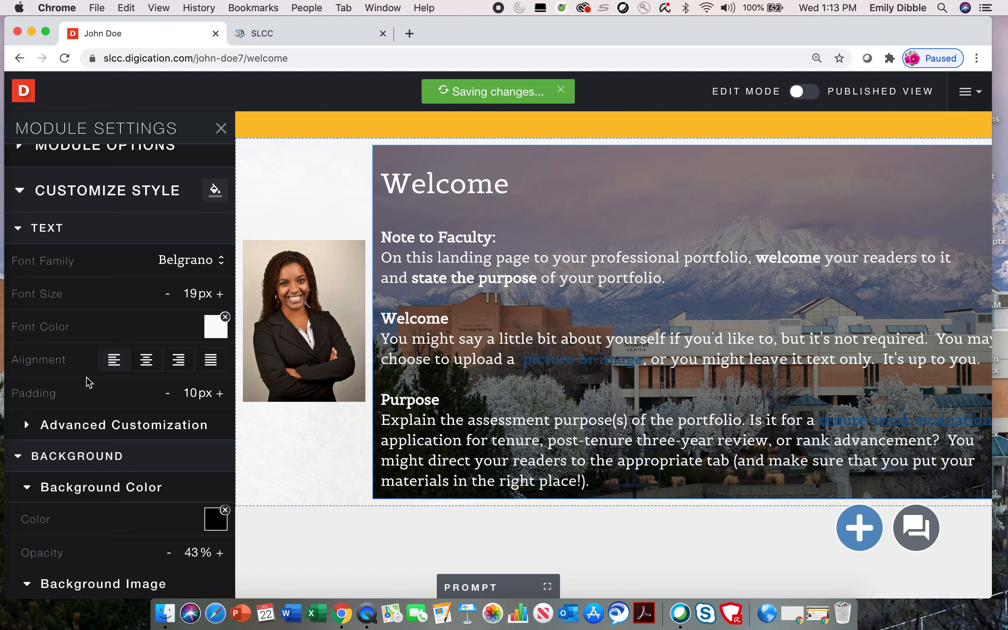
- Select the Welcome text module and raise its padding to 18px
{"action": "left_click", "coordinate": [354, 353]}
{"action": "left_click", "coordinate": [385, 240]}
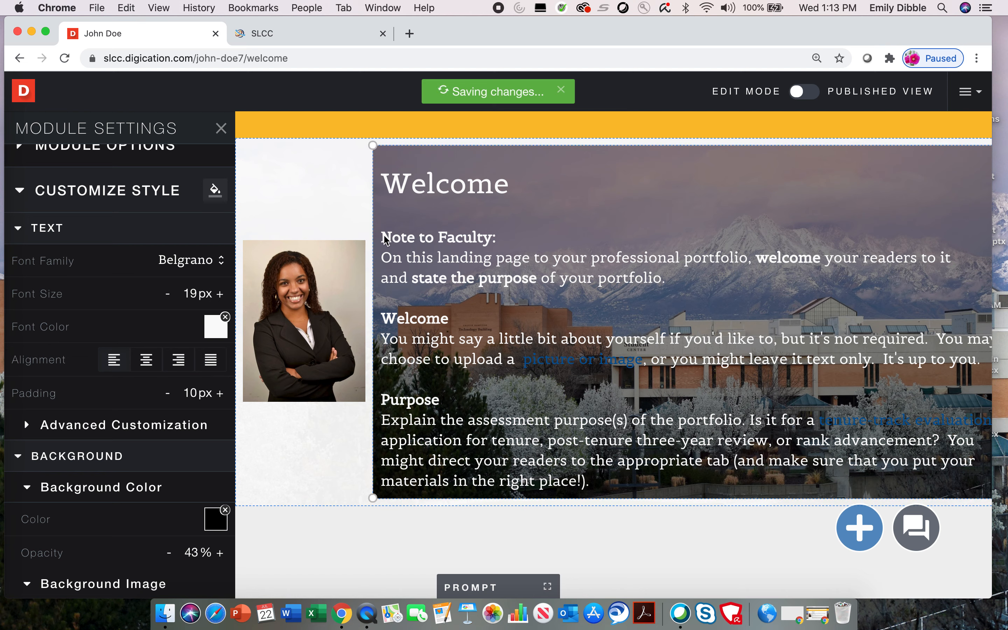
{"action": "left_click", "coordinate": [219, 393]}
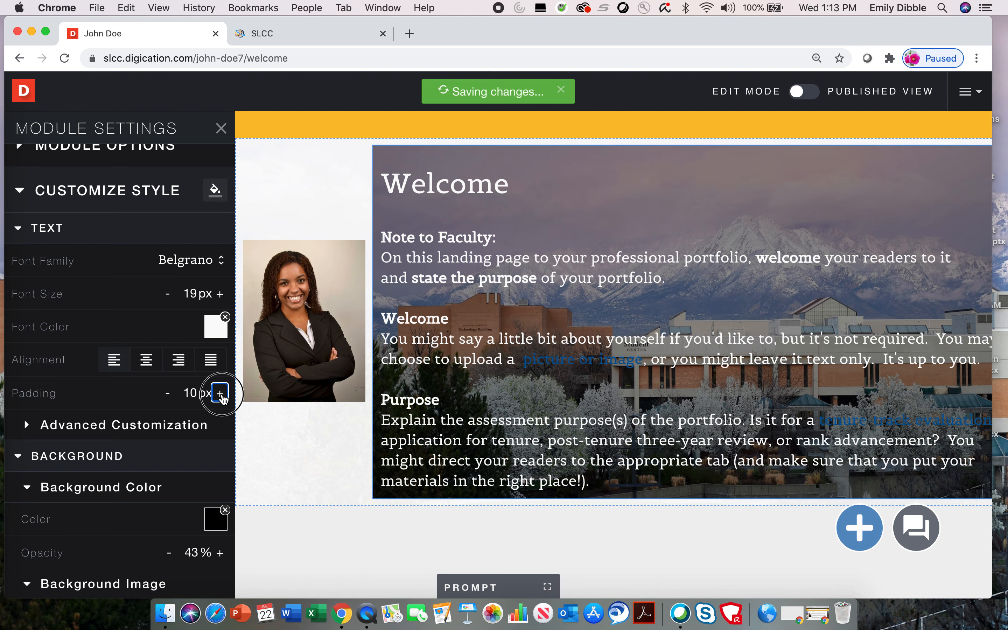
{"action": "left_click", "coordinate": [221, 393]}
{"action": "left_click", "coordinate": [221, 394]}
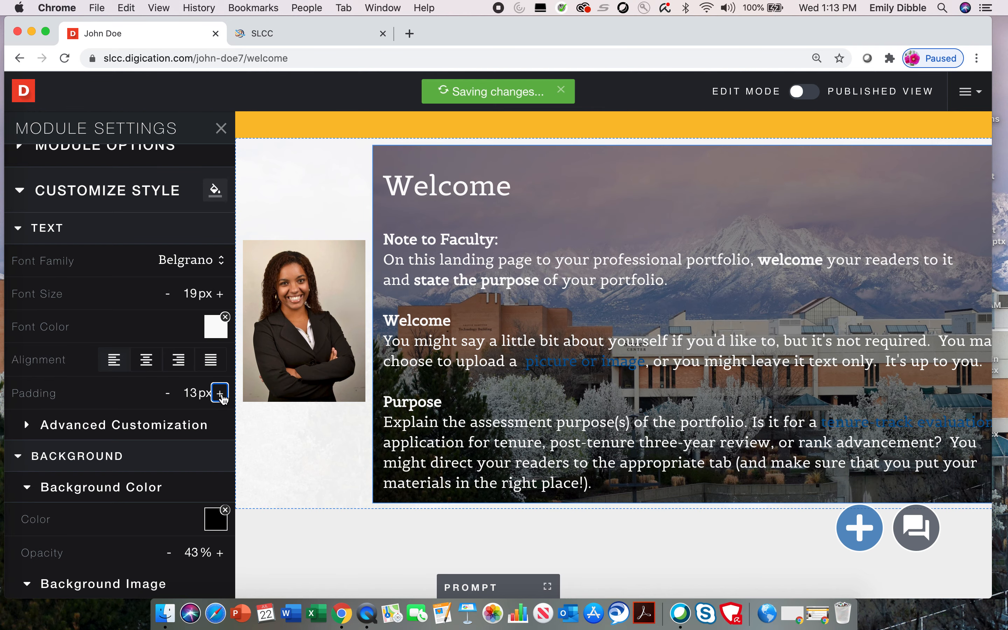
{"action": "left_click", "coordinate": [220, 394]}
{"action": "left_click", "coordinate": [220, 393]}
{"action": "left_click", "coordinate": [219, 393]}
{"action": "left_click", "coordinate": [220, 393]}
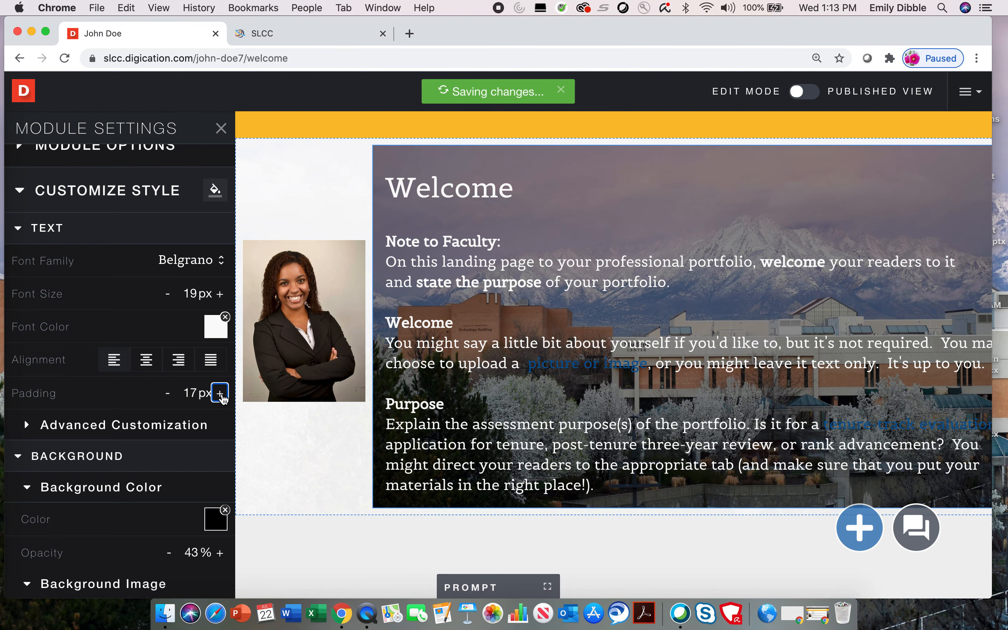
{"action": "left_click", "coordinate": [220, 393]}
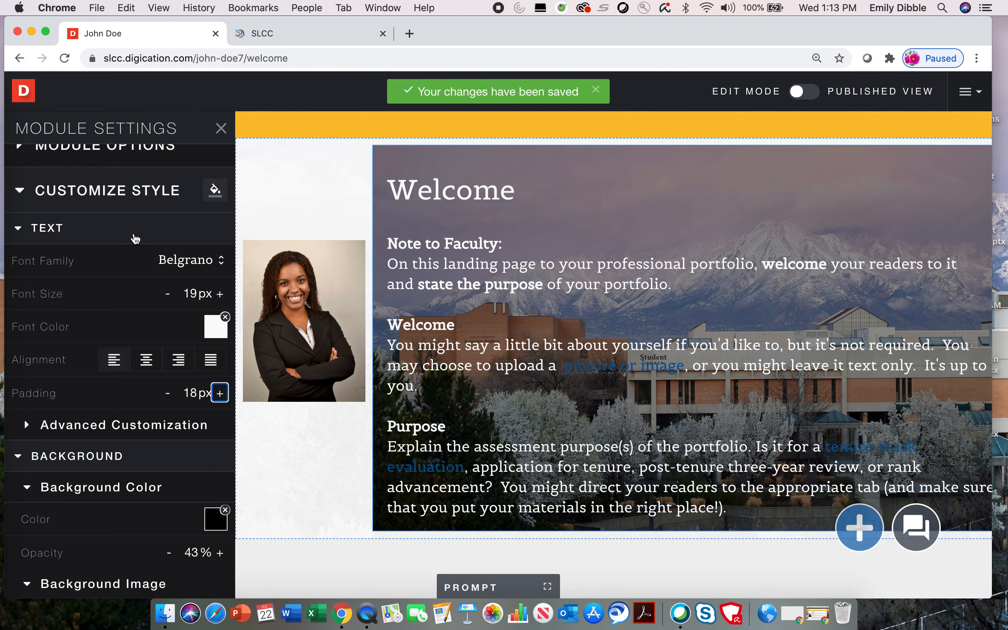
- Expand the Advanced Customization styling options for the text module
{"action": "scroll", "coordinate": [134, 236], "scroll_direction": "down", "scroll_amount": 2}
{"action": "scroll", "coordinate": [134, 235], "scroll_direction": "down", "scroll_amount": 4}
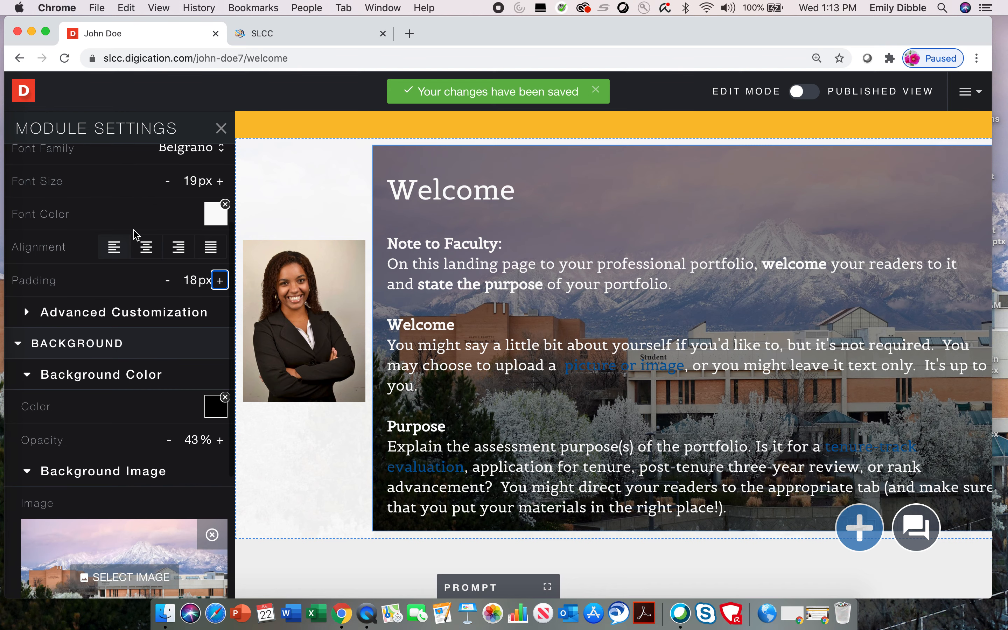
{"action": "left_click", "coordinate": [124, 311]}
{"action": "scroll", "coordinate": [130, 364], "scroll_direction": "down", "scroll_amount": 4}
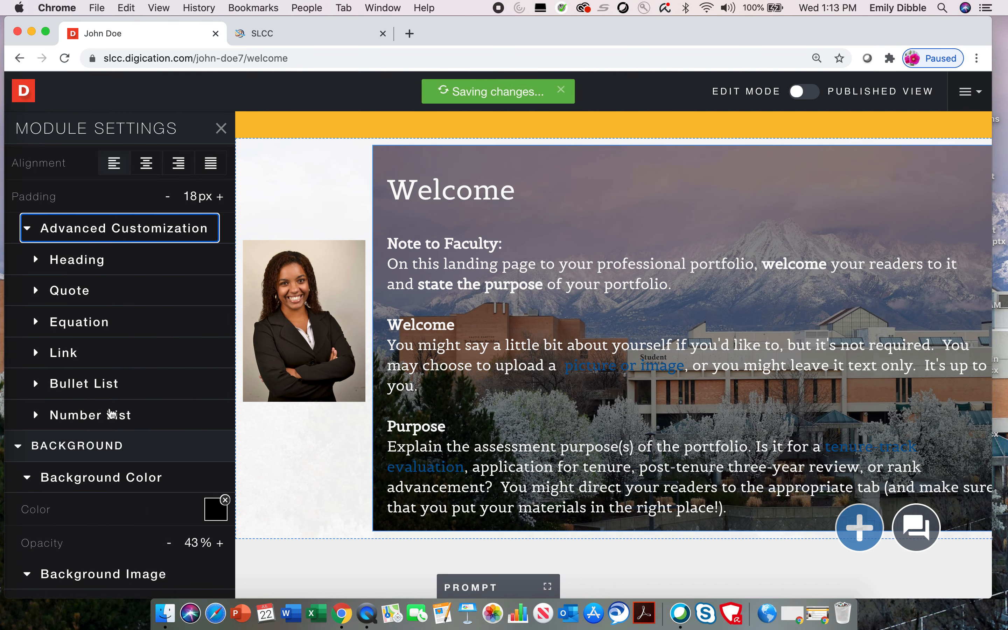
- Set the link font colour to dark blue instead of red and turn on Underline links
{"action": "left_click", "coordinate": [86, 353]}
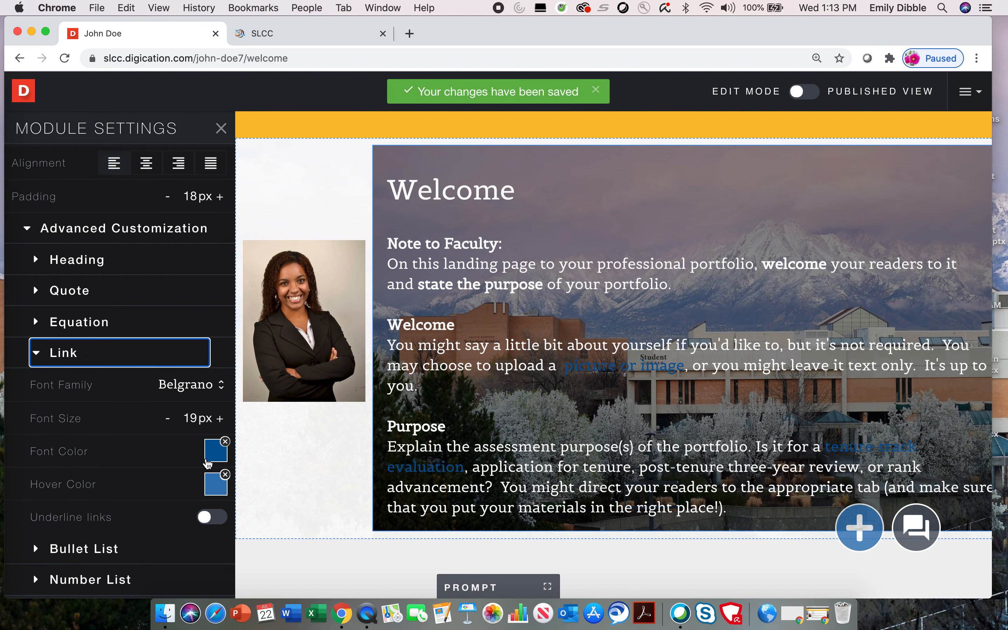
{"action": "left_click", "coordinate": [214, 451]}
{"action": "left_click", "coordinate": [211, 496]}
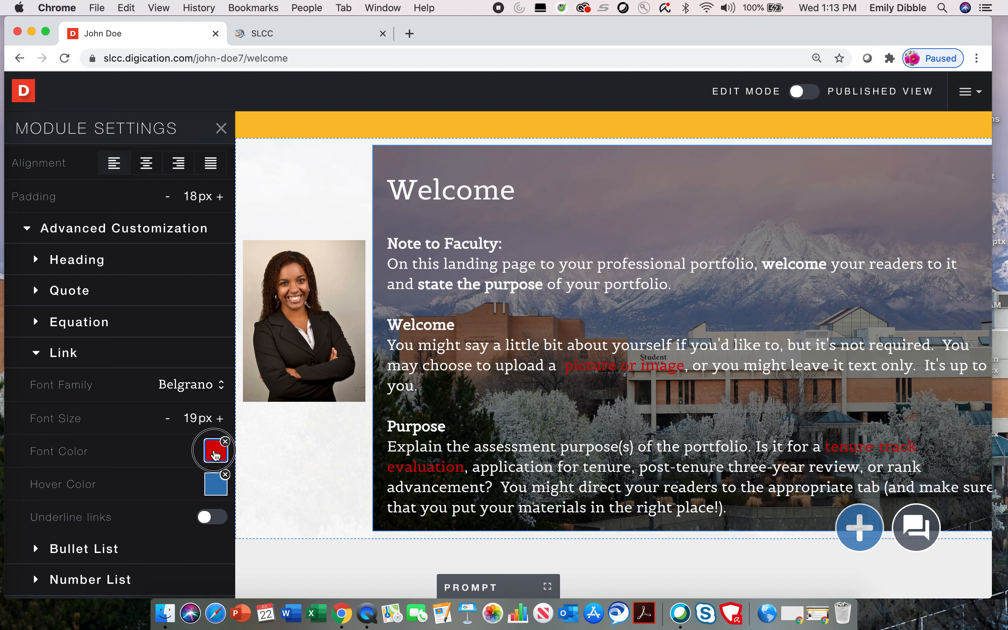
{"action": "left_click", "coordinate": [214, 451]}
{"action": "scroll", "coordinate": [207, 544], "scroll_direction": "down", "scroll_amount": 2}
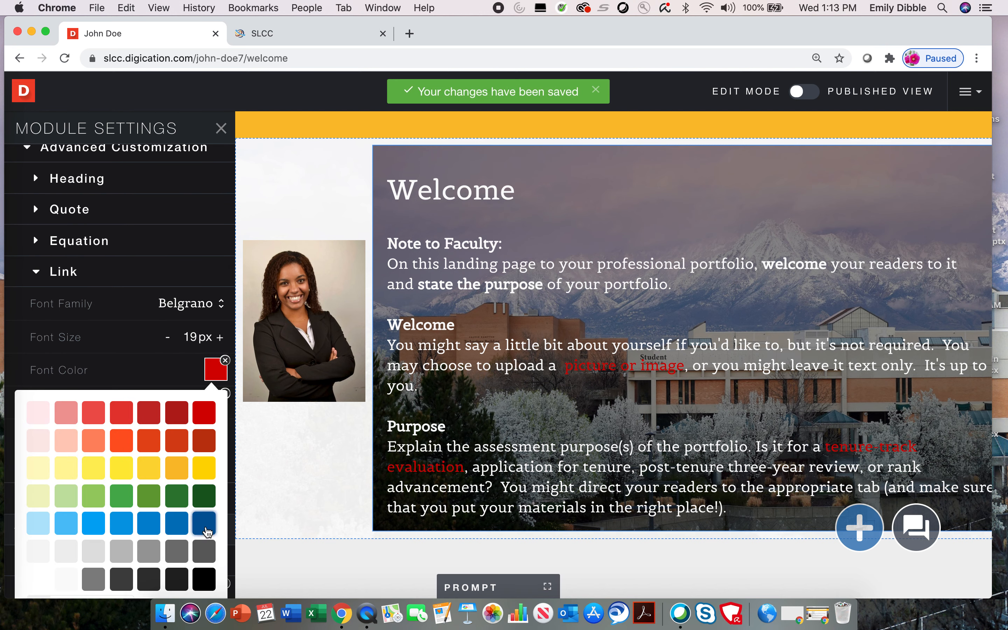
{"action": "left_click", "coordinate": [205, 527]}
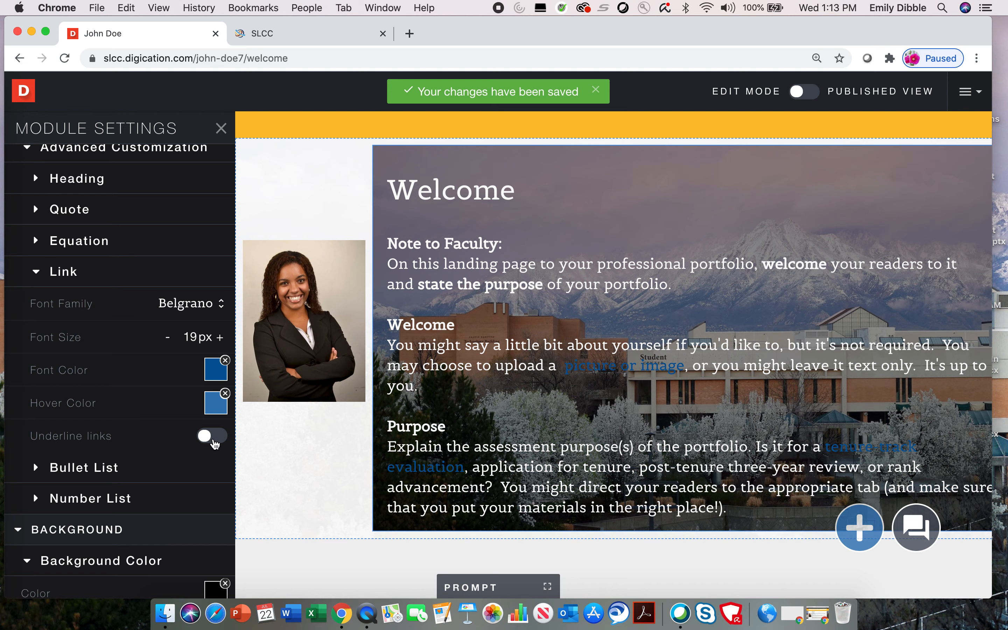
{"action": "left_click", "coordinate": [214, 436]}
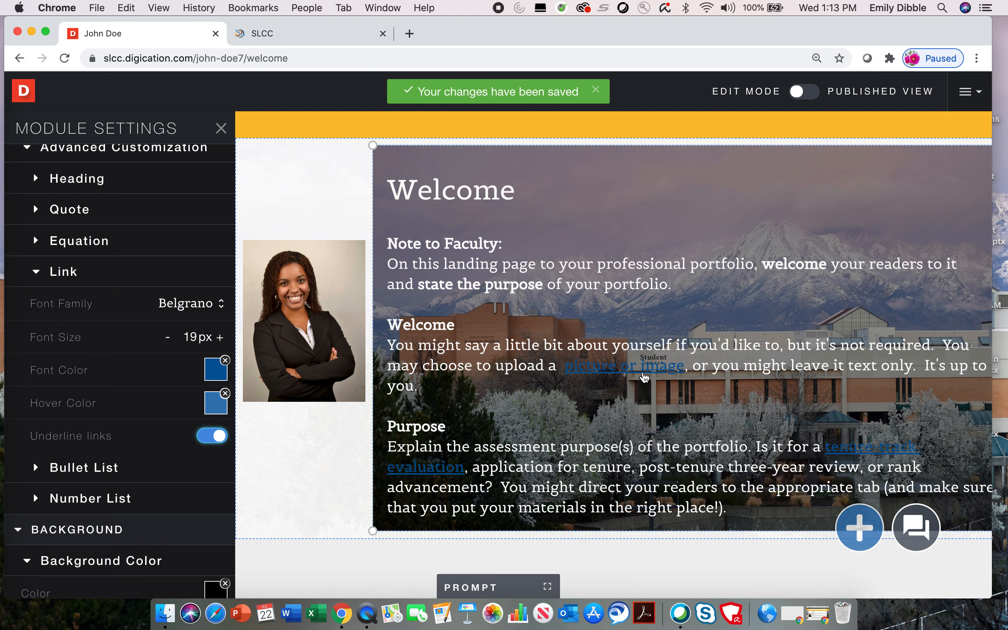
{"action": "scroll", "coordinate": [175, 475], "scroll_direction": "down", "scroll_amount": 5}
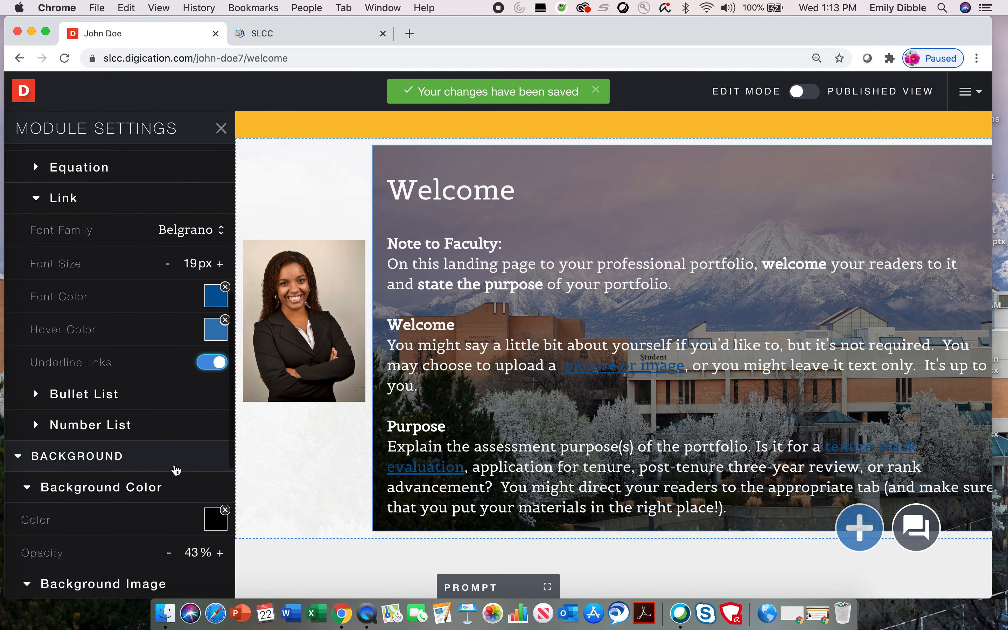
{"action": "scroll", "coordinate": [176, 470], "scroll_direction": "up", "scroll_amount": 15}
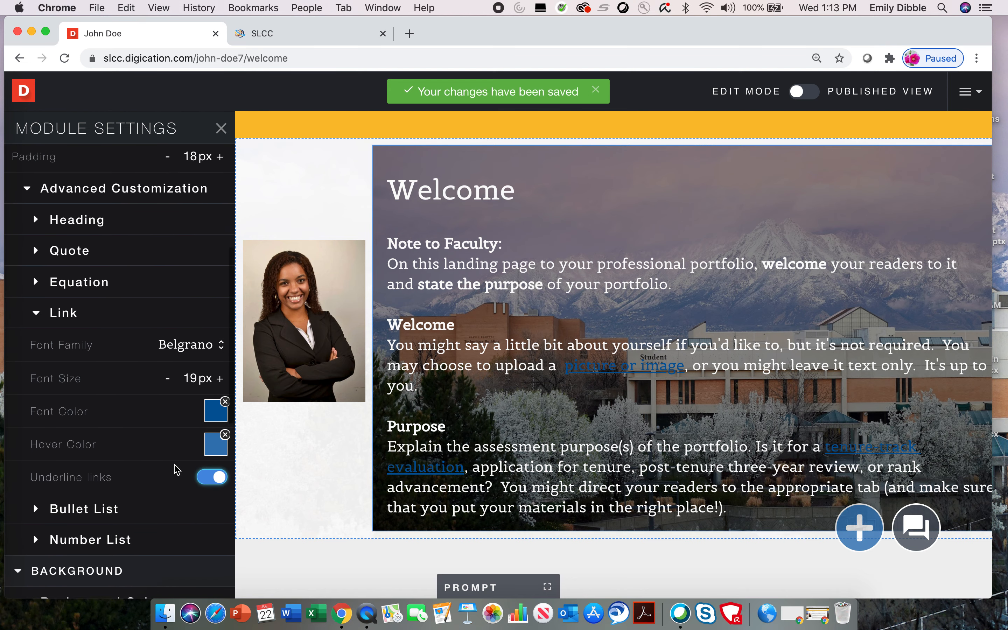
{"action": "scroll", "coordinate": [176, 469], "scroll_direction": "up", "scroll_amount": 2}
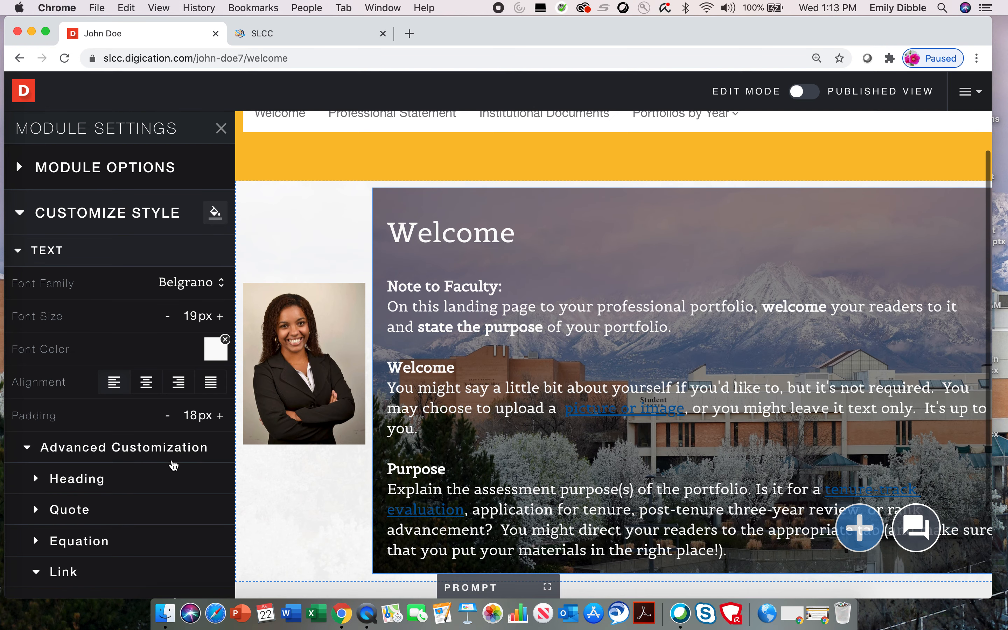
- Turn off Enable Short Text Prompt for the Welcome module and close Module Settings
{"action": "left_click", "coordinate": [174, 214]}
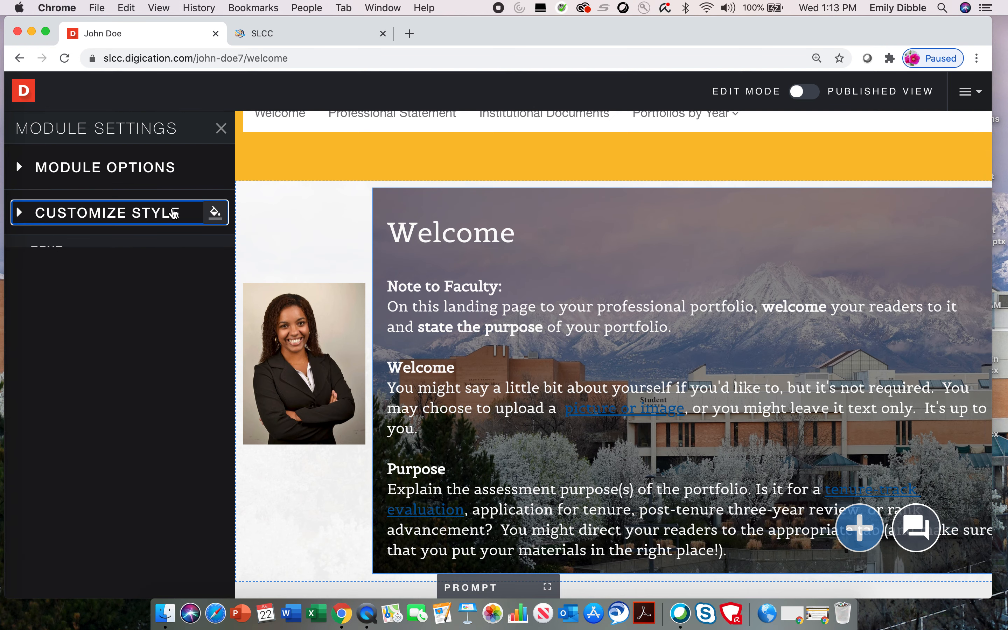
{"action": "left_click", "coordinate": [190, 214]}
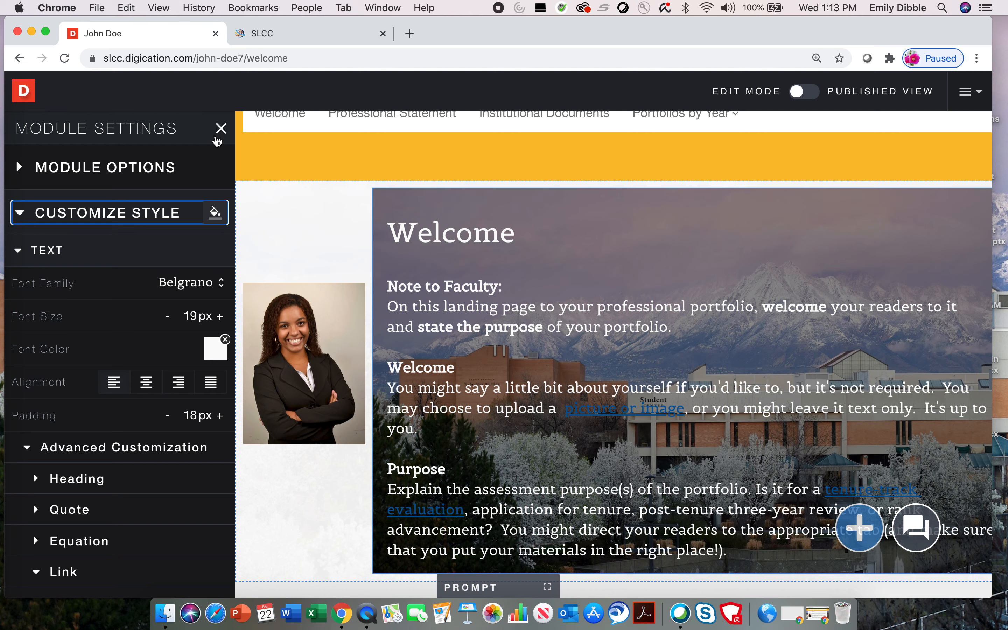
{"action": "left_click", "coordinate": [167, 167]}
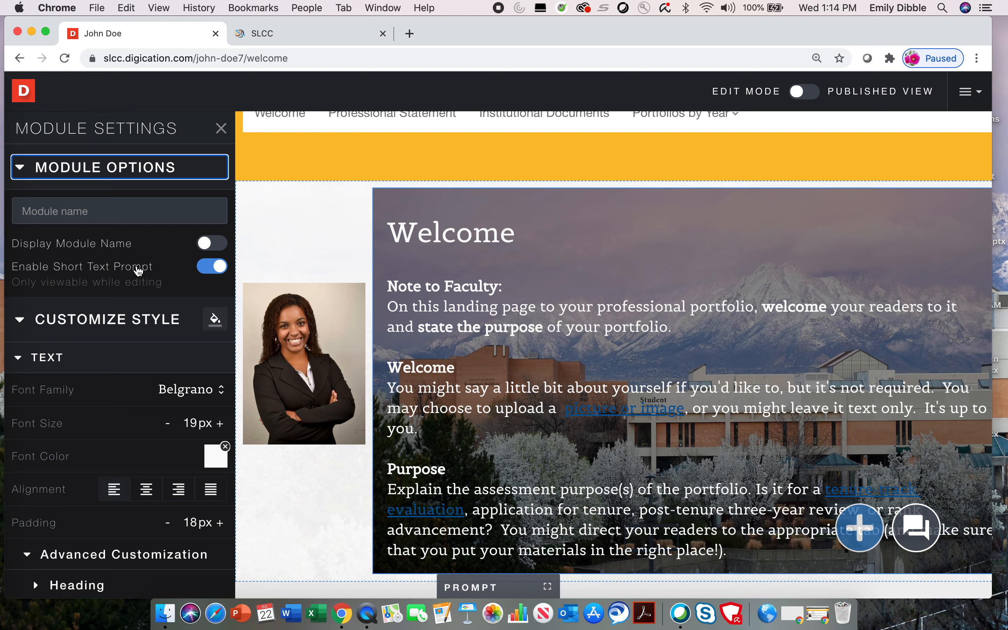
{"action": "left_click", "coordinate": [210, 268]}
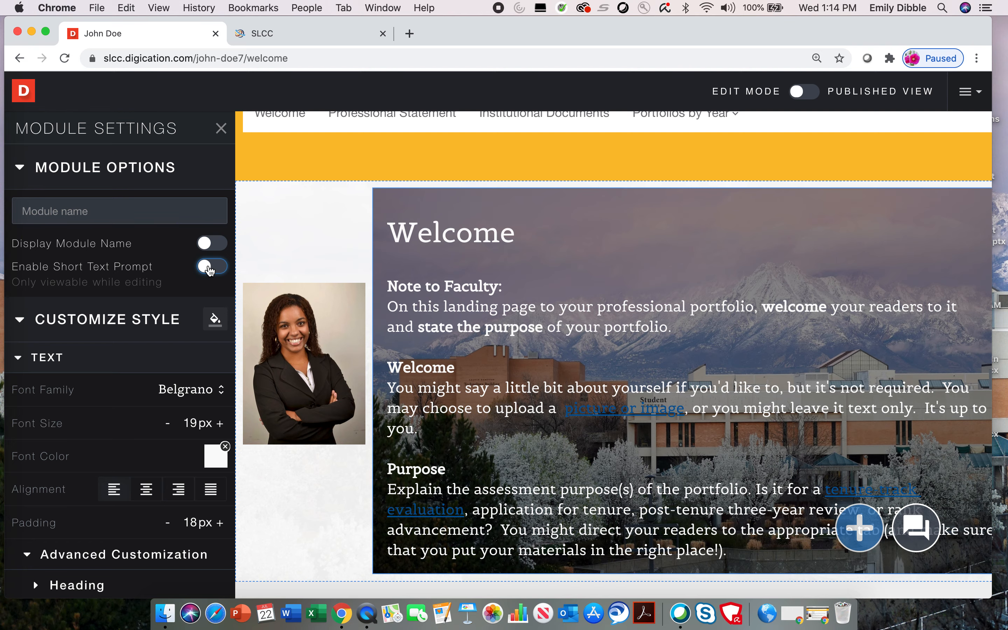
{"action": "left_click", "coordinate": [219, 129]}
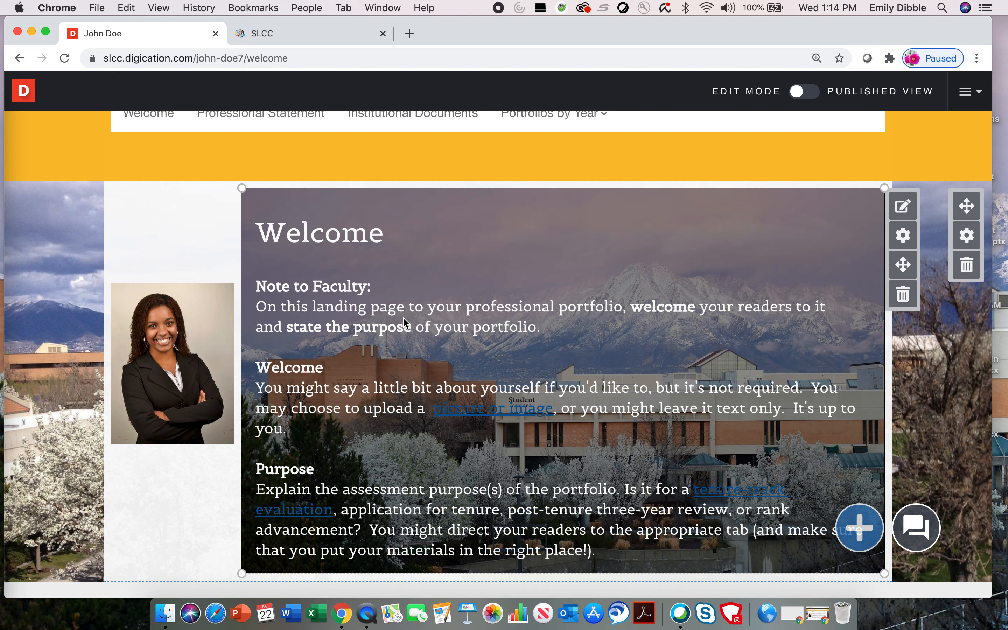
- Open the settings for the Welcome page section
{"action": "scroll", "coordinate": [586, 309], "scroll_direction": "up", "scroll_amount": 2}
{"action": "scroll", "coordinate": [589, 310], "scroll_direction": "down", "scroll_amount": 2}
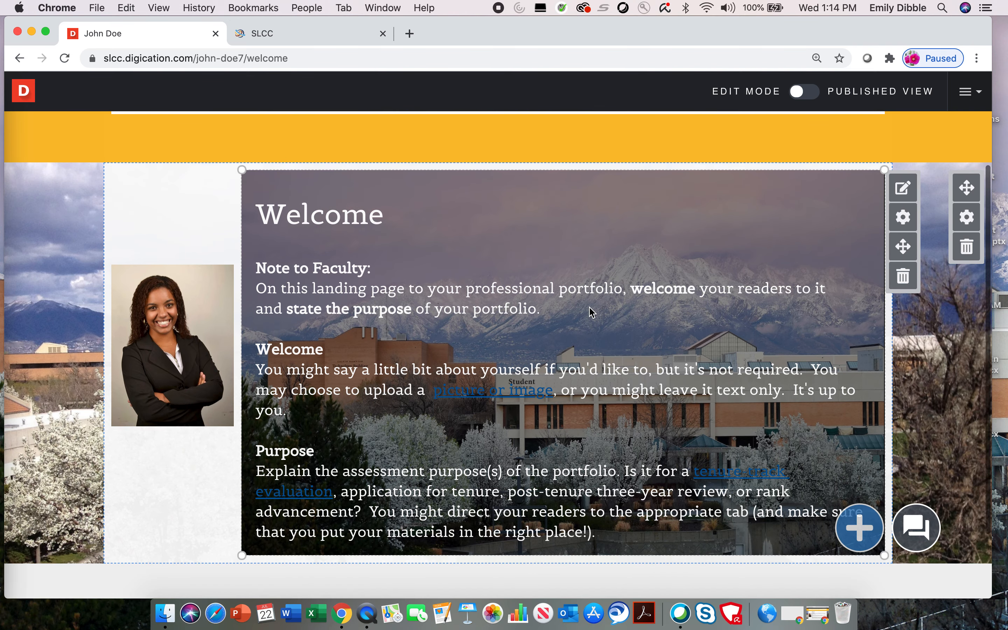
{"action": "scroll", "coordinate": [590, 311], "scroll_direction": "up", "scroll_amount": 1}
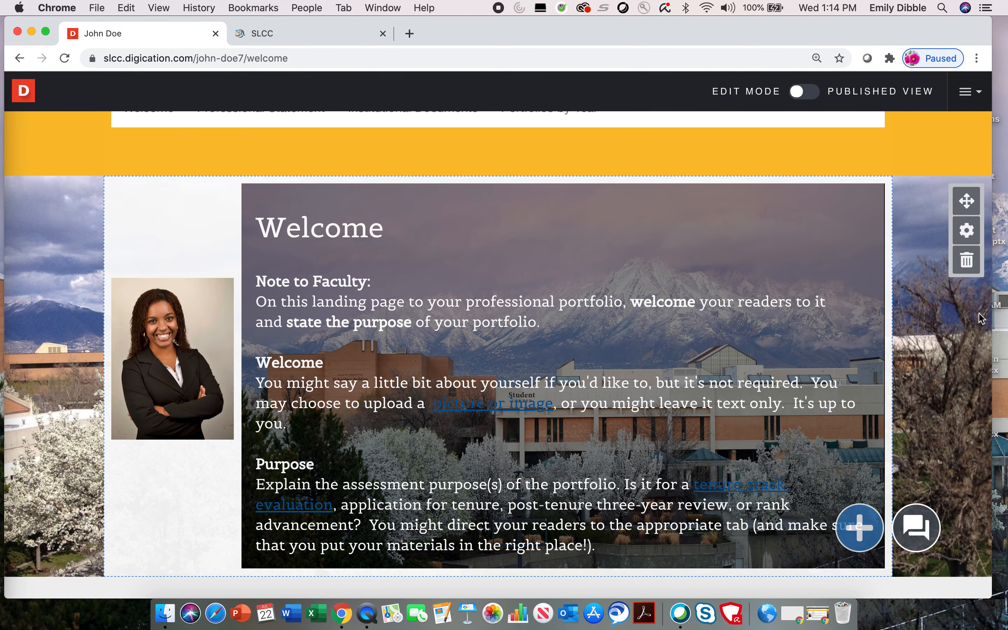
{"action": "scroll", "coordinate": [929, 361], "scroll_direction": "up", "scroll_amount": 3}
{"action": "scroll", "coordinate": [945, 275], "scroll_direction": "down", "scroll_amount": 1}
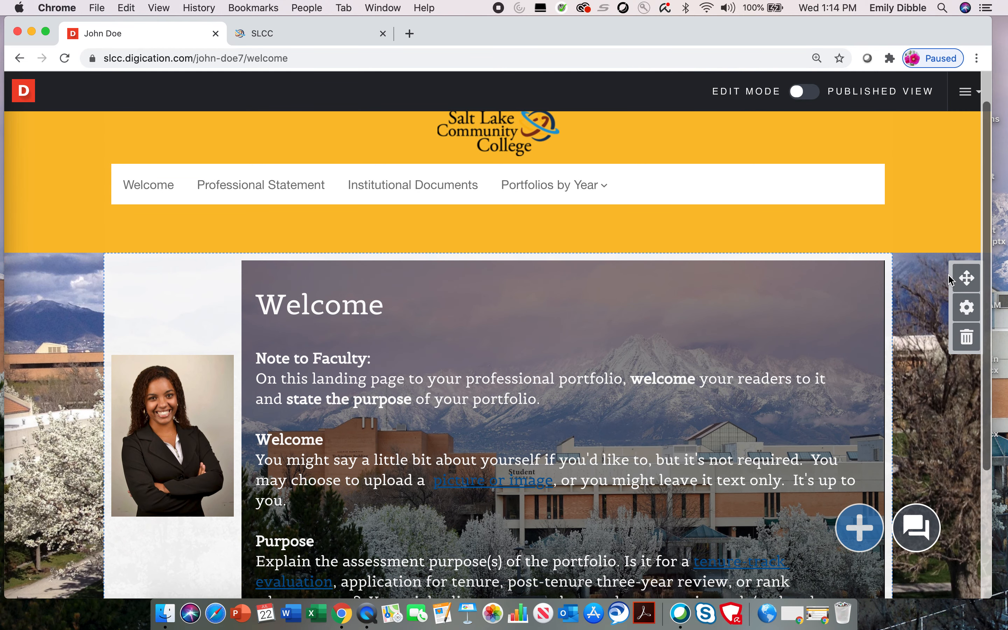
{"action": "left_click", "coordinate": [967, 309]}
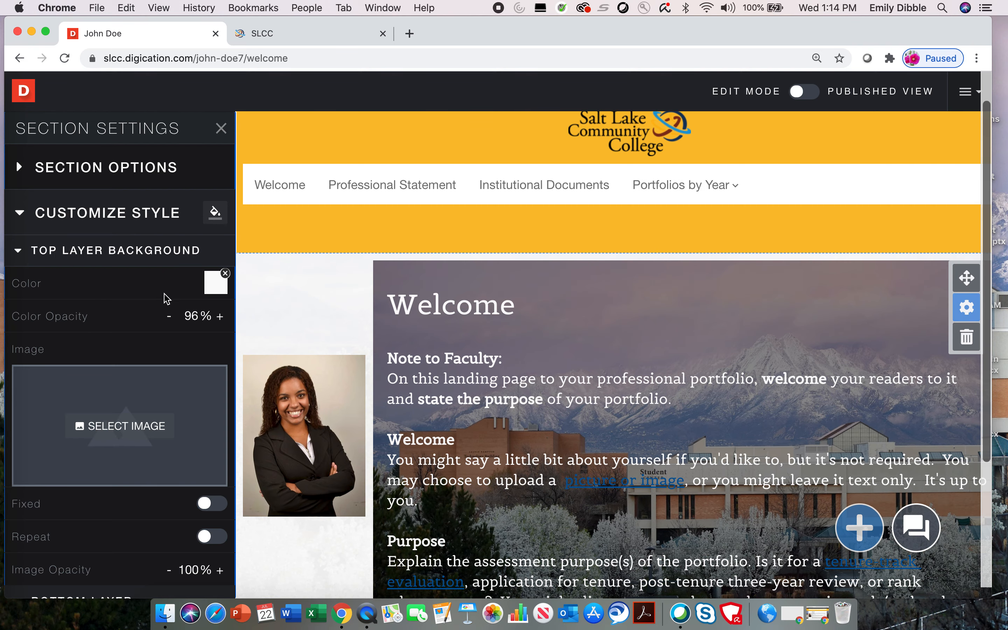
- Remove the campus photo from the section's bottom layer background and try light green
{"action": "scroll", "coordinate": [166, 298], "scroll_direction": "down", "scroll_amount": 3}
{"action": "scroll", "coordinate": [166, 298], "scroll_direction": "down", "scroll_amount": 8}
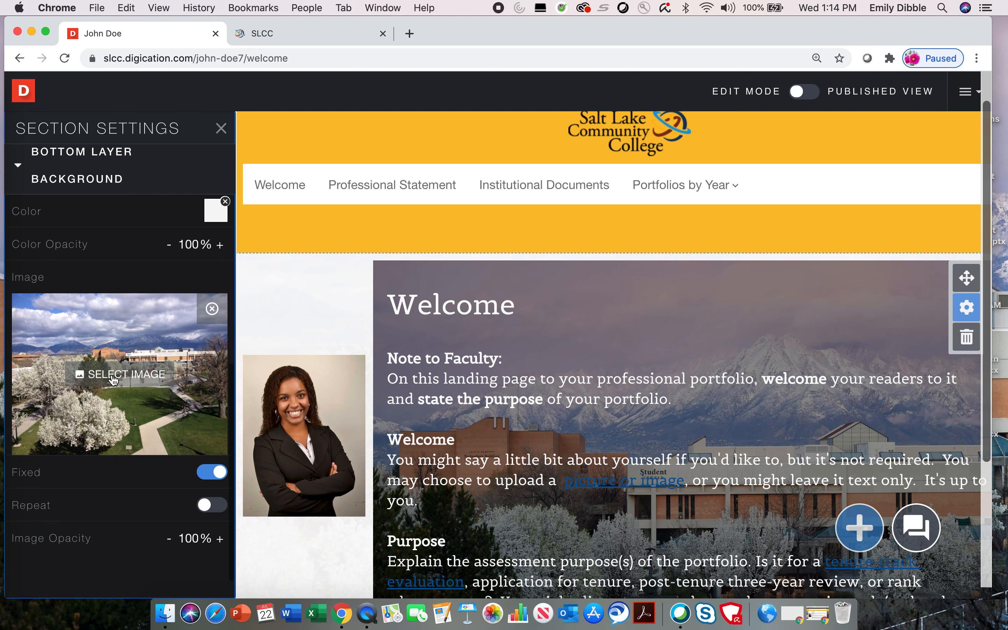
{"action": "left_click", "coordinate": [212, 309]}
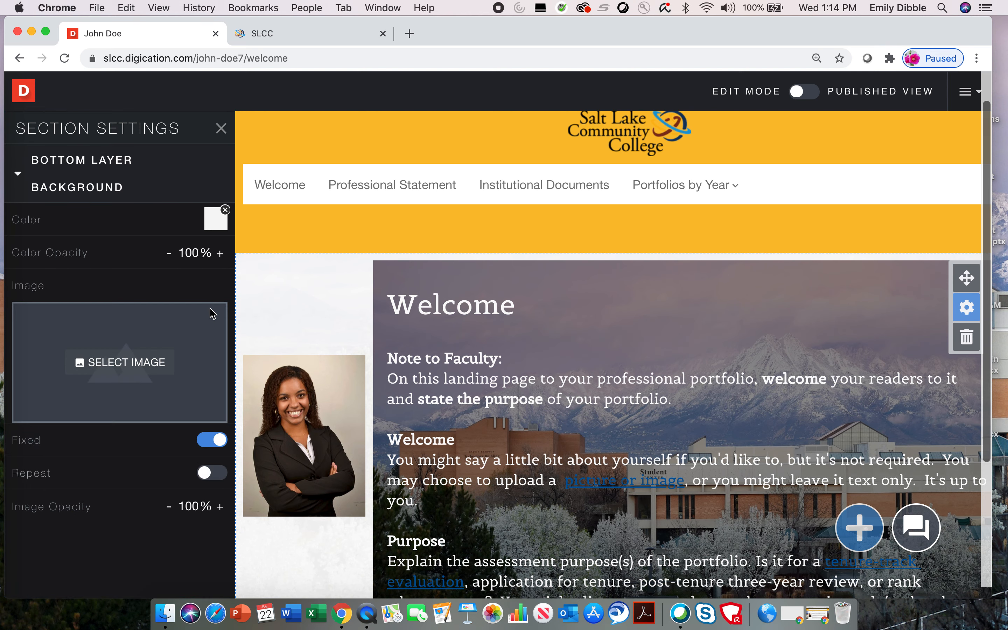
{"action": "scroll", "coordinate": [208, 306], "scroll_direction": "up", "scroll_amount": 1}
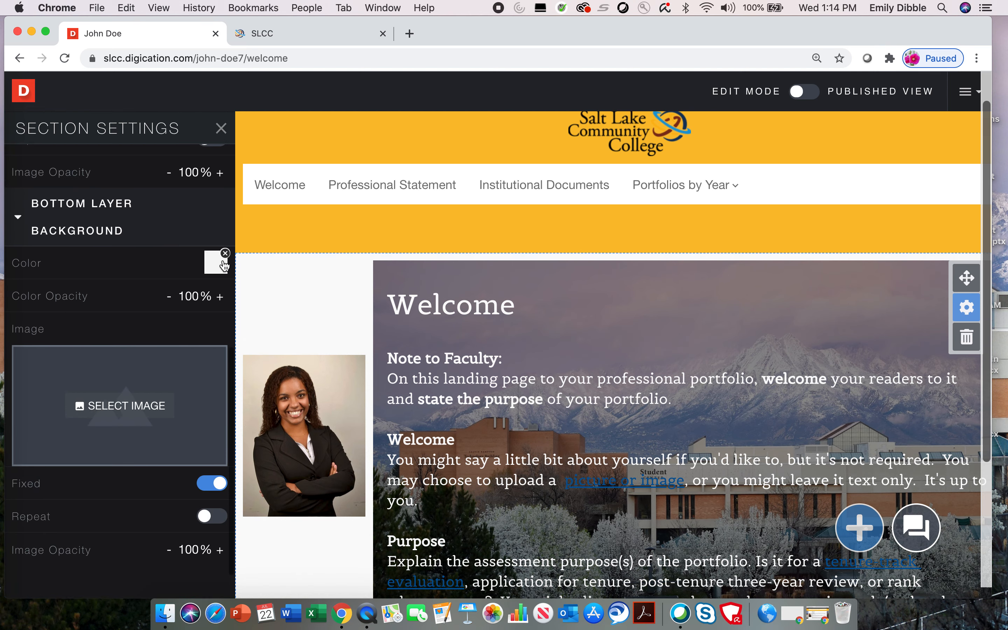
{"action": "left_click", "coordinate": [224, 264]}
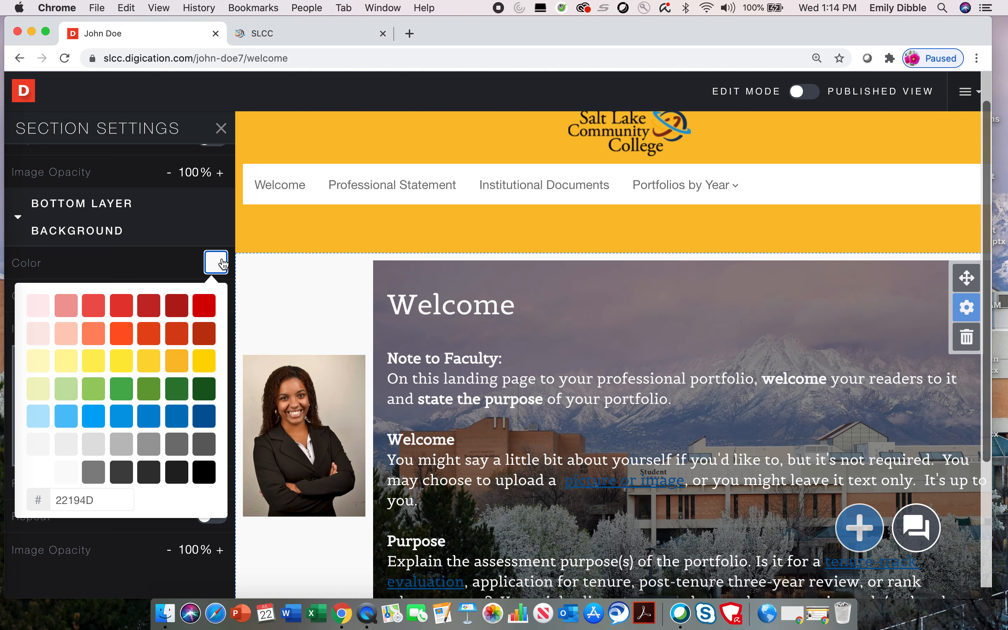
{"action": "left_click", "coordinate": [66, 389]}
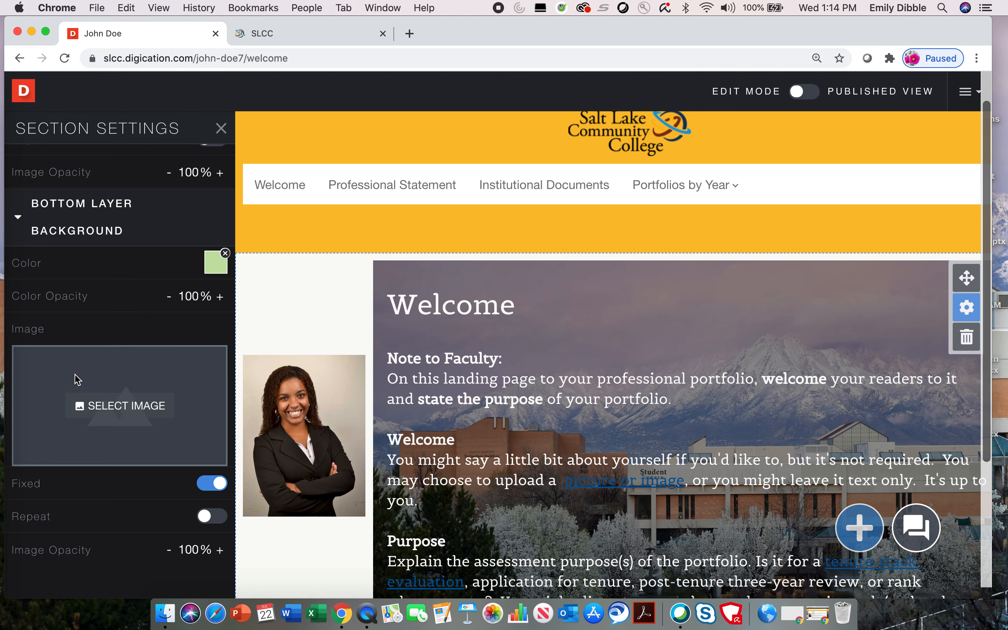
{"action": "left_click", "coordinate": [220, 128]}
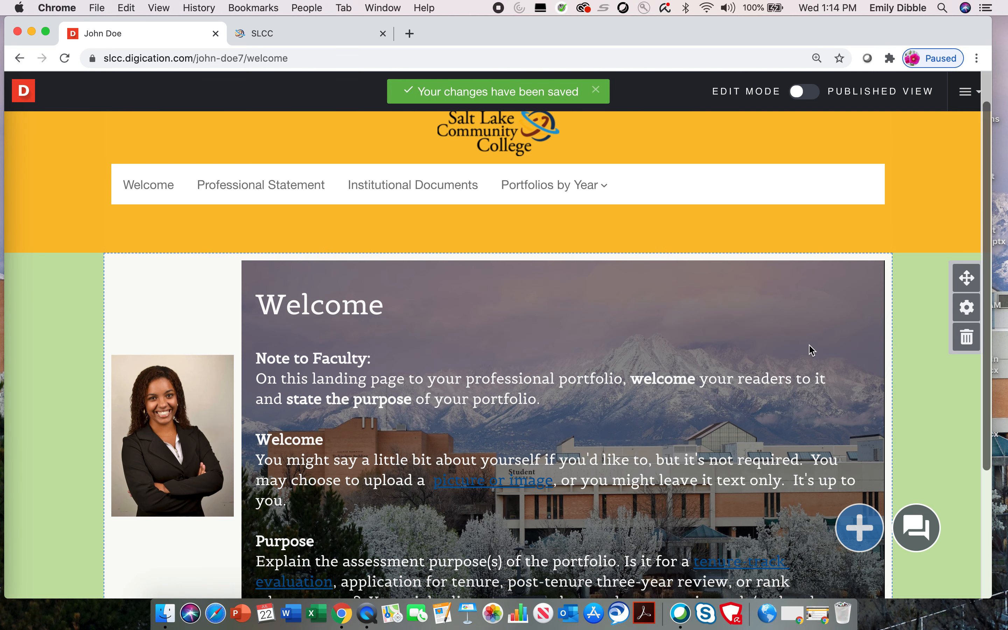
- Change the section's bottom layer background colour to light blue
{"action": "scroll", "coordinate": [837, 321], "scroll_direction": "down", "scroll_amount": 3}
{"action": "scroll", "coordinate": [840, 323], "scroll_direction": "up", "scroll_amount": 2}
{"action": "left_click", "coordinate": [971, 288]}
{"action": "scroll", "coordinate": [154, 338], "scroll_direction": "down", "scroll_amount": 5}
{"action": "left_click", "coordinate": [215, 443]}
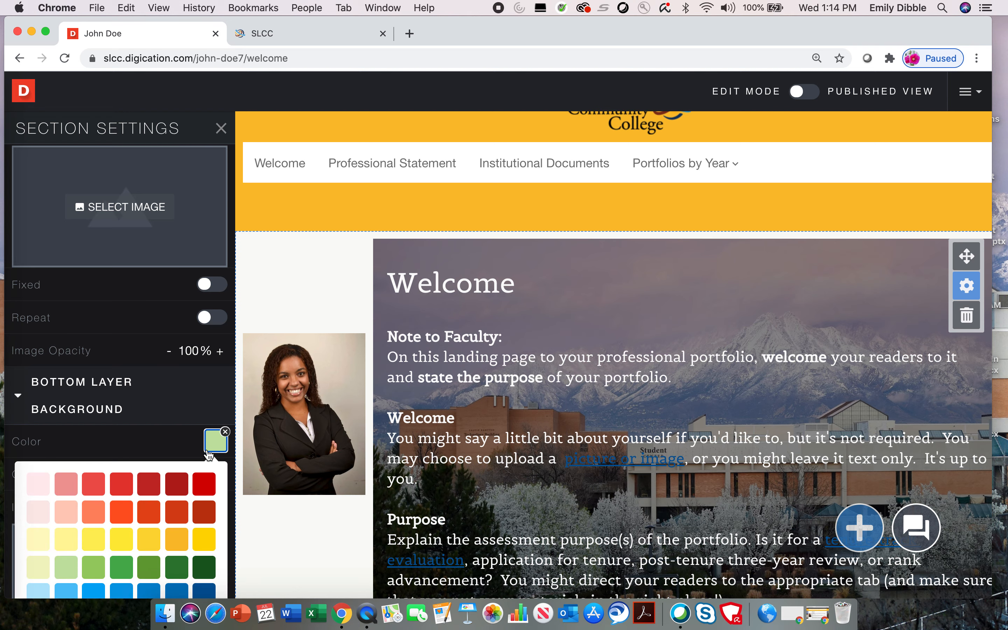
{"action": "scroll", "coordinate": [195, 461], "scroll_direction": "down", "scroll_amount": 3}
{"action": "left_click", "coordinate": [38, 461]}
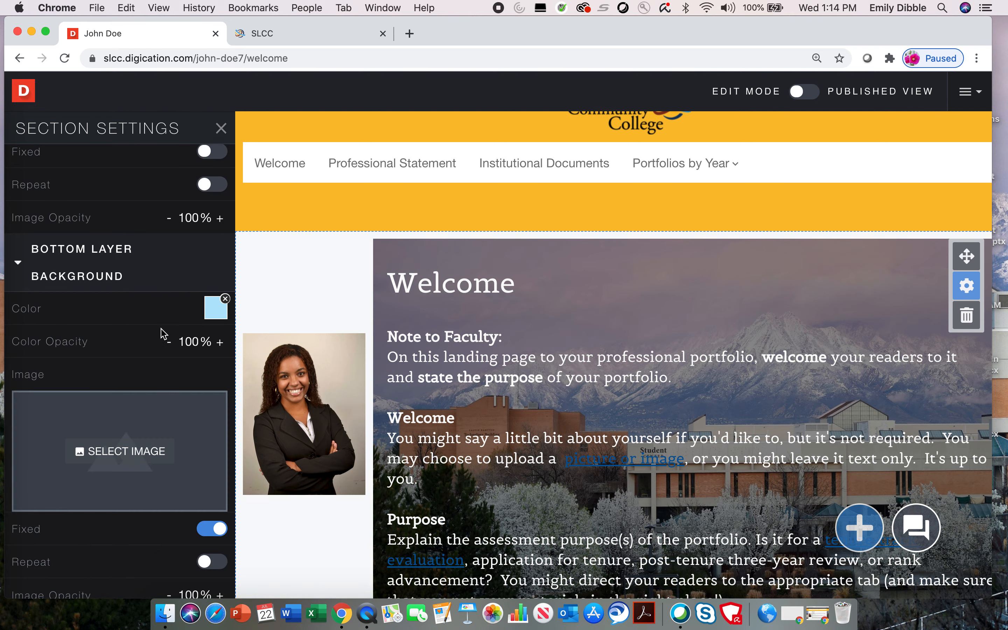
{"action": "left_click", "coordinate": [221, 130]}
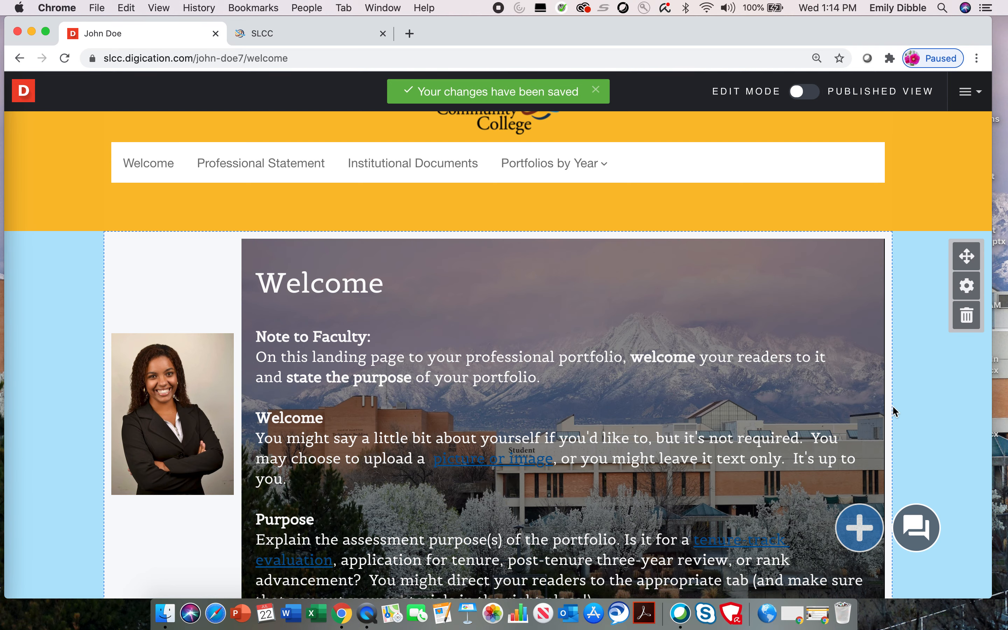
- Set the Welcome section's top layer background colour to light grey
{"action": "scroll", "coordinate": [886, 421], "scroll_direction": "down", "scroll_amount": 4}
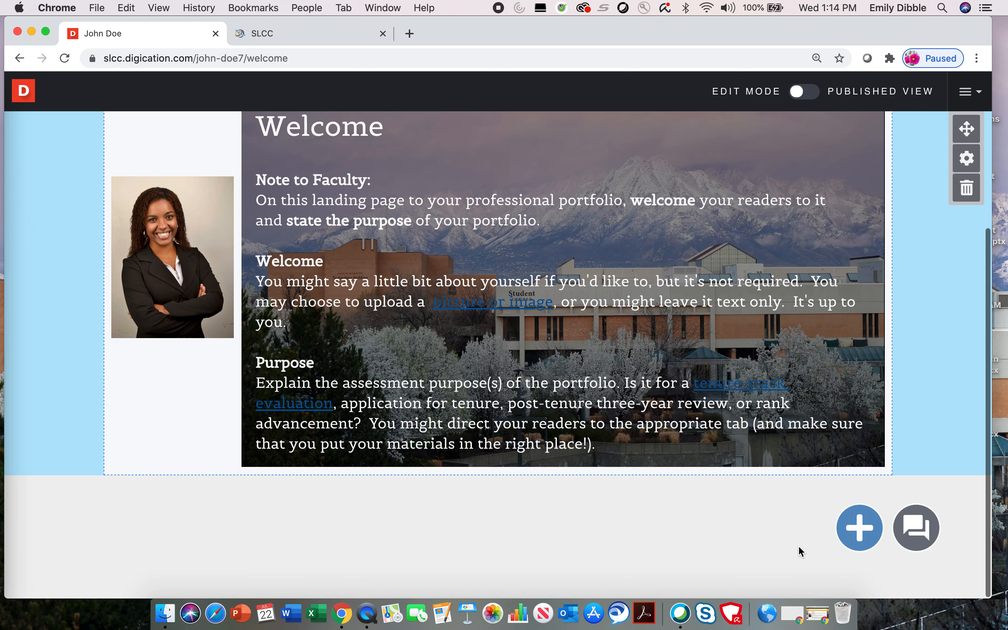
{"action": "scroll", "coordinate": [162, 383], "scroll_direction": "up", "scroll_amount": 5}
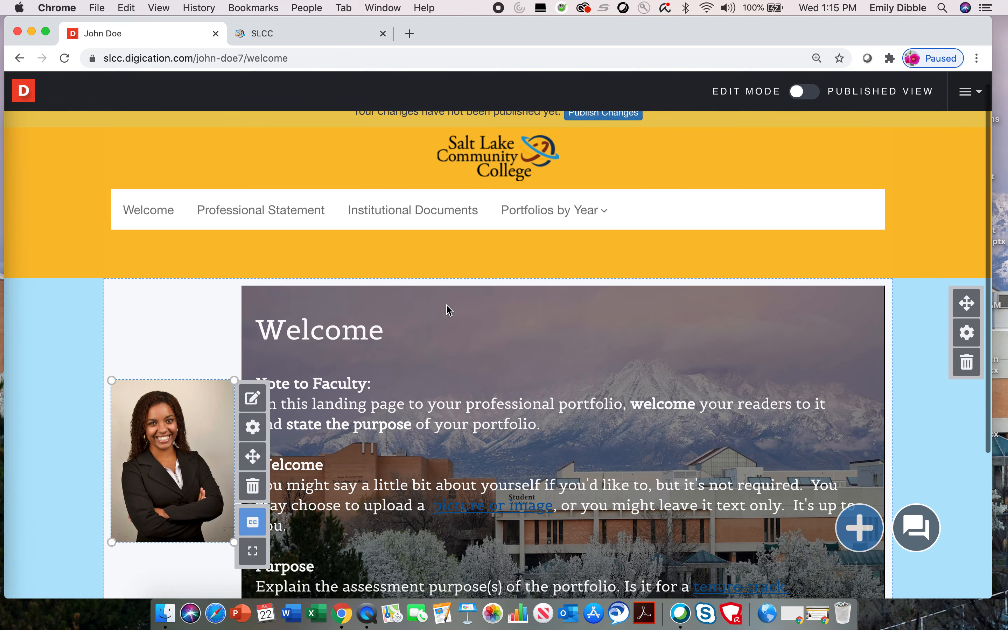
{"action": "left_click", "coordinate": [965, 327]}
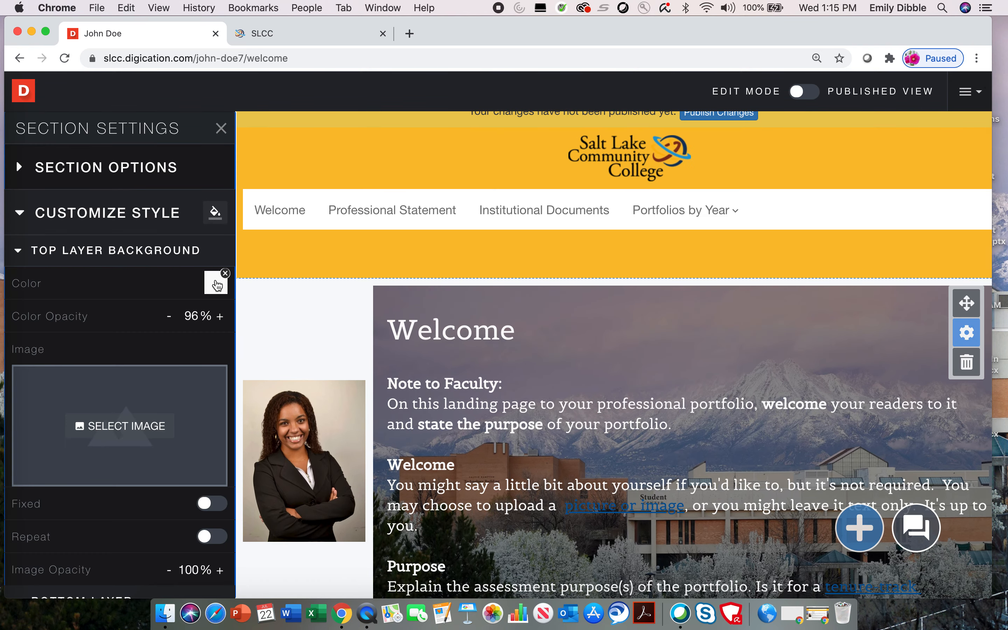
{"action": "left_click", "coordinate": [215, 283]}
{"action": "left_click", "coordinate": [68, 462]}
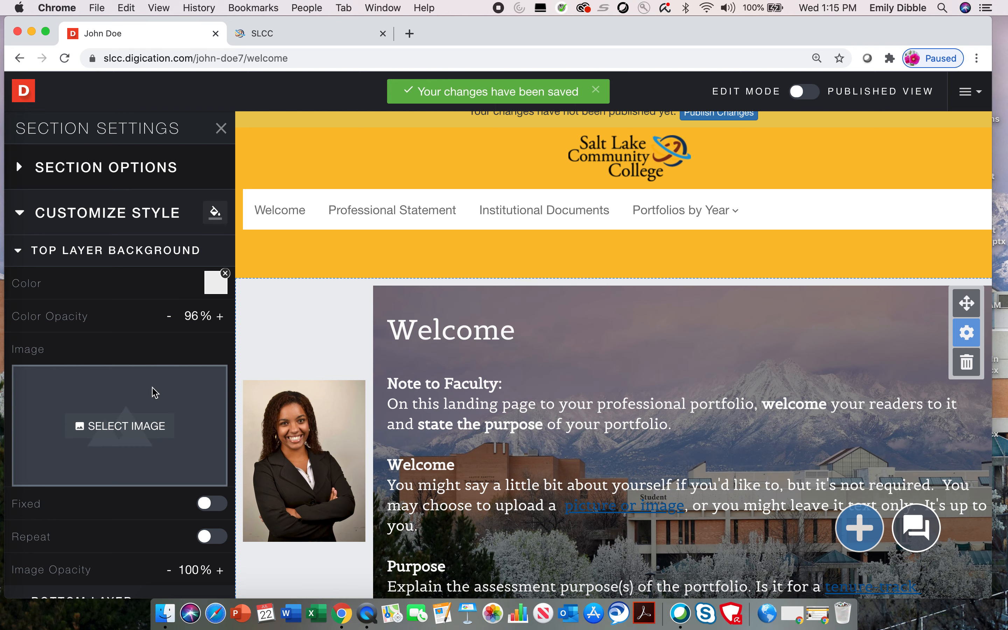
{"action": "scroll", "coordinate": [154, 392], "scroll_direction": "down", "scroll_amount": 5}
{"action": "left_click", "coordinate": [302, 329]}
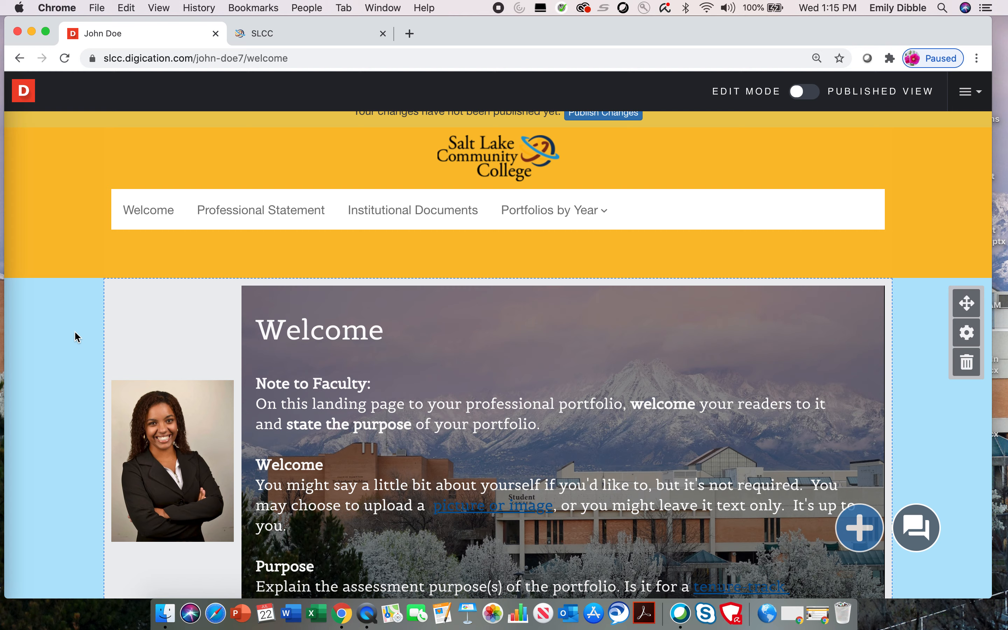
- Review the section's bottom layer background settings, then close Section Settings
{"action": "scroll", "coordinate": [104, 332], "scroll_direction": "down", "scroll_amount": 1}
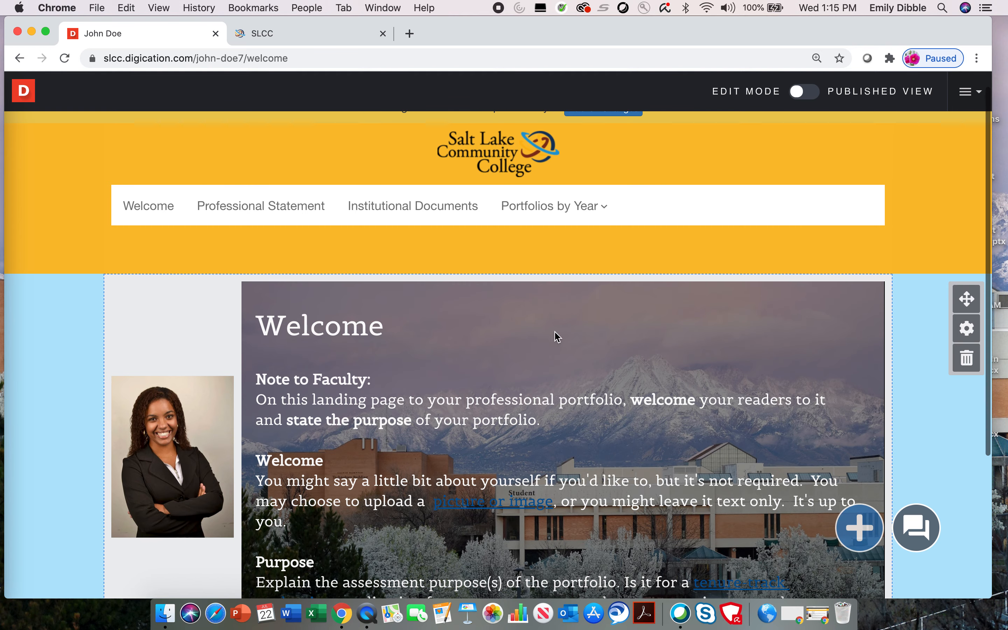
{"action": "left_click", "coordinate": [969, 327]}
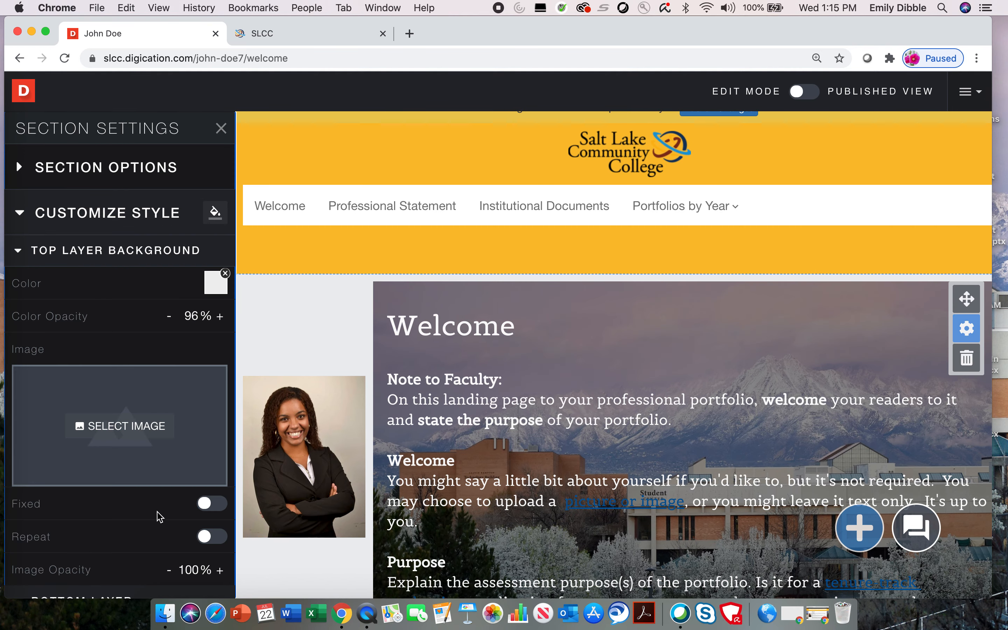
{"action": "scroll", "coordinate": [158, 517], "scroll_direction": "down", "scroll_amount": 7}
{"action": "scroll", "coordinate": [157, 512], "scroll_direction": "down", "scroll_amount": 1}
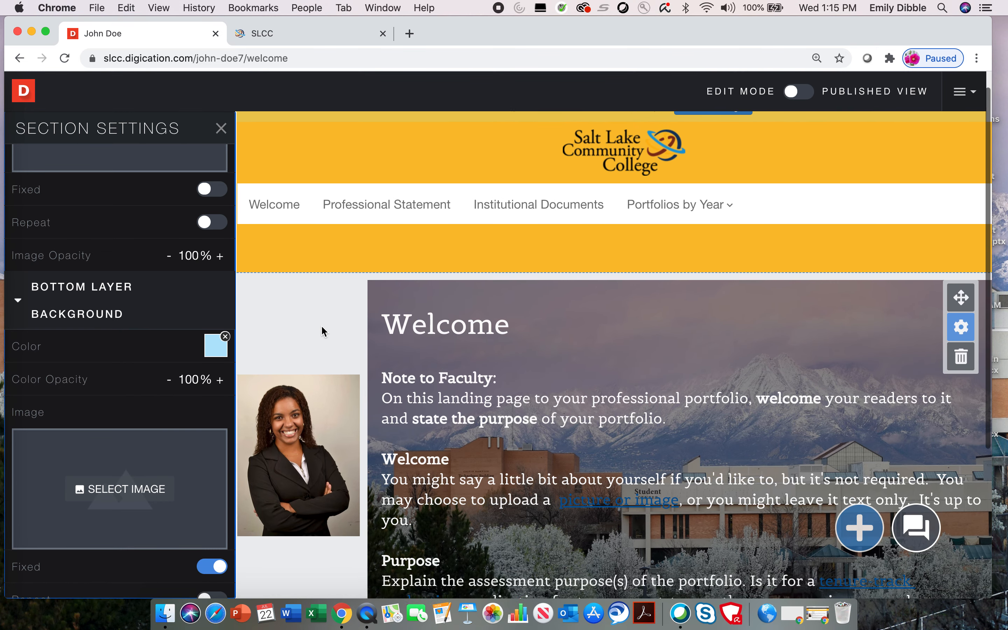
{"action": "scroll", "coordinate": [217, 364], "scroll_direction": "up", "scroll_amount": 8}
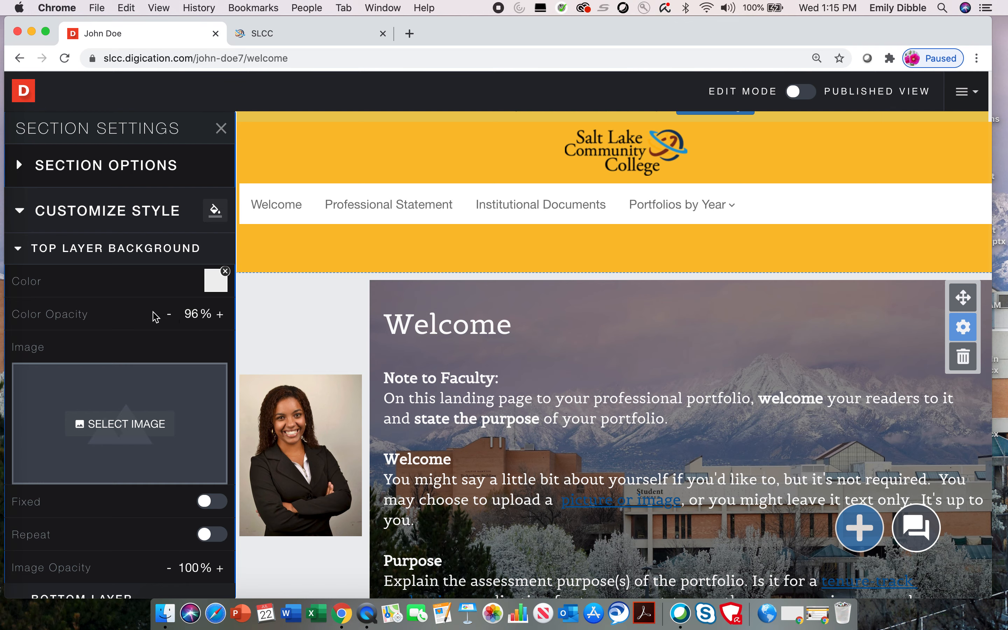
{"action": "scroll", "coordinate": [170, 322], "scroll_direction": "up", "scroll_amount": 1}
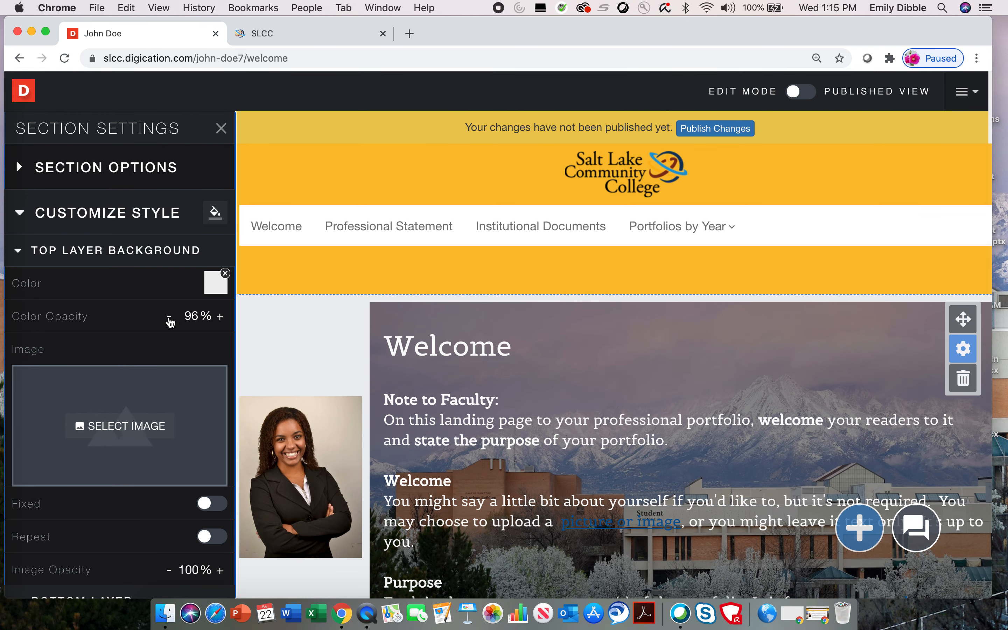
{"action": "left_click", "coordinate": [221, 129]}
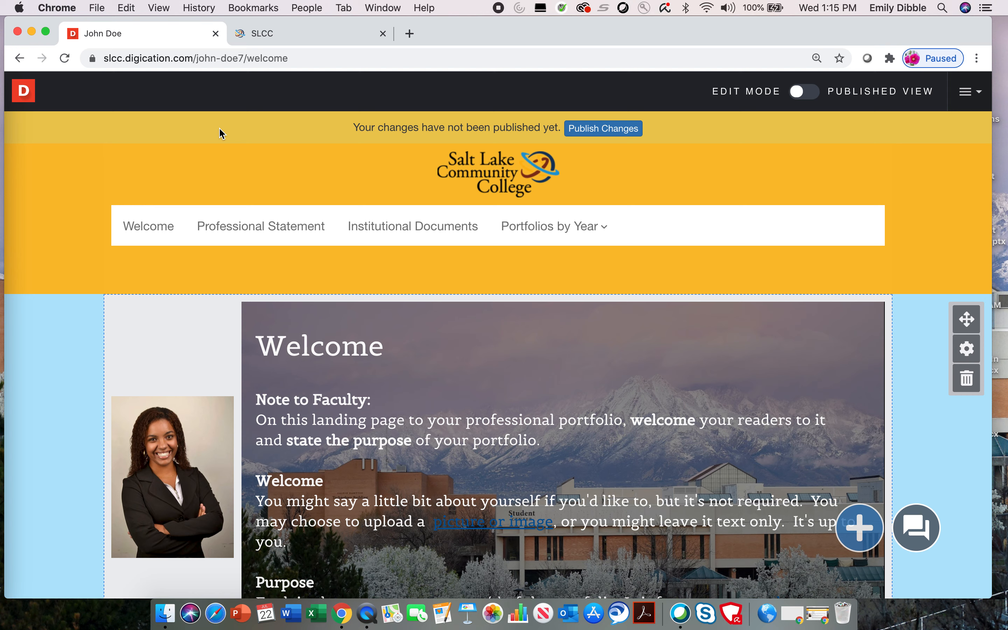
- Unlock the header section and make its top layer background light blue
{"action": "left_click", "coordinate": [896, 161]}
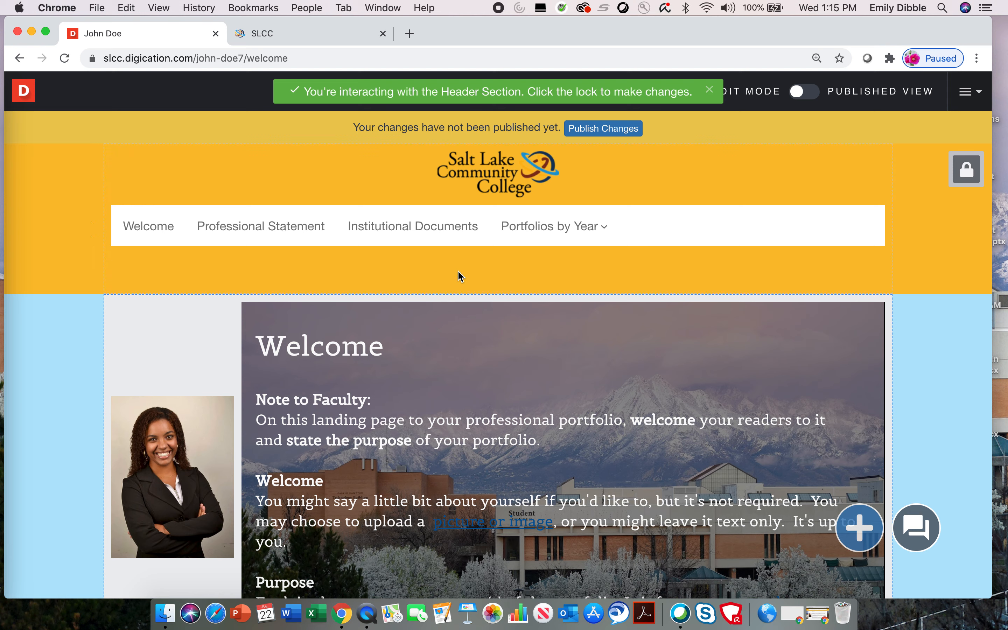
{"action": "mouse_move", "coordinate": [852, 356]}
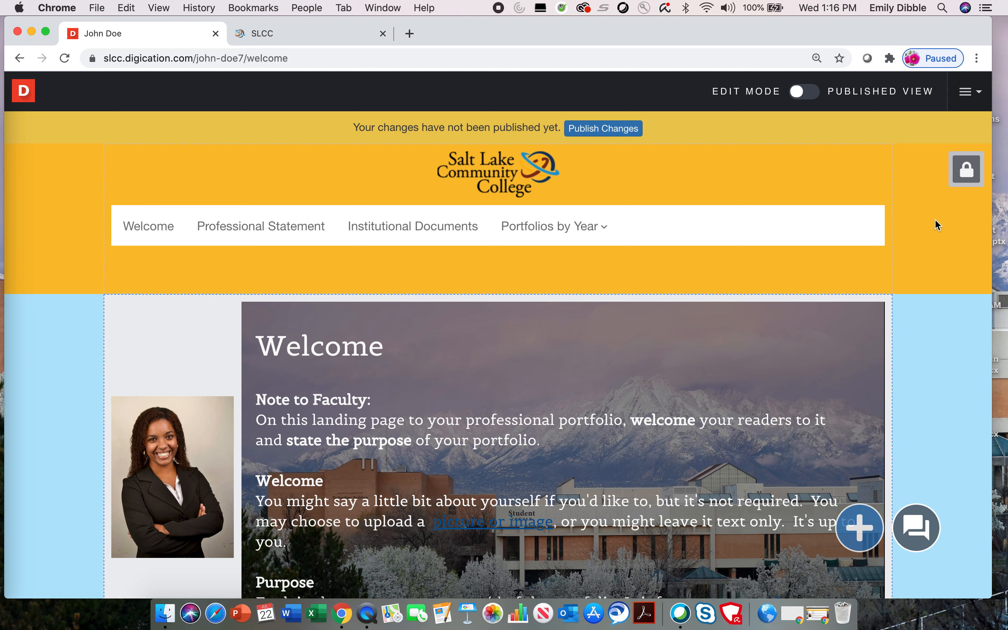
{"action": "left_click", "coordinate": [967, 172]}
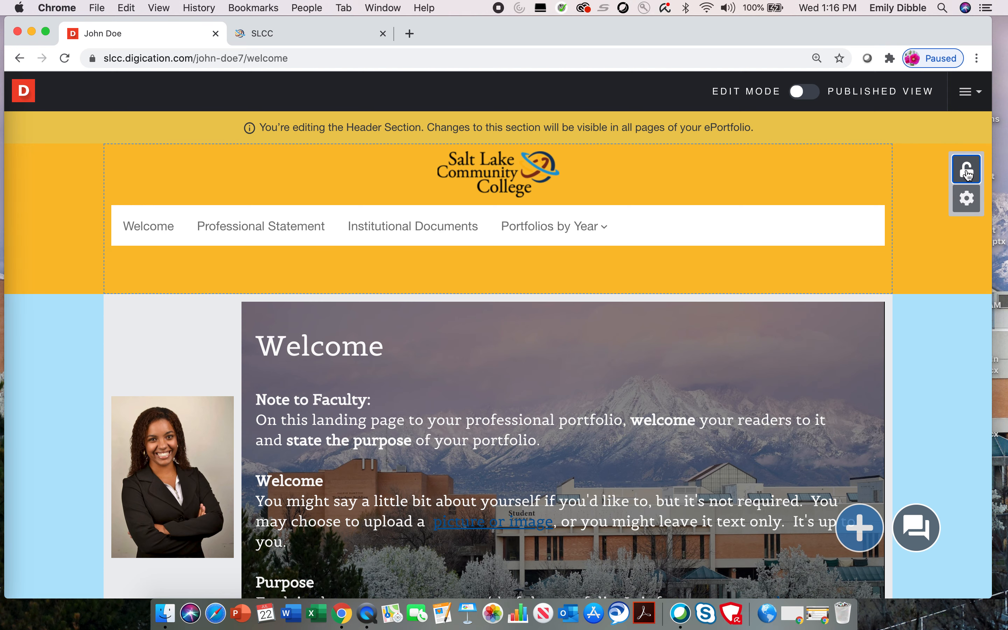
{"action": "left_click", "coordinate": [968, 204]}
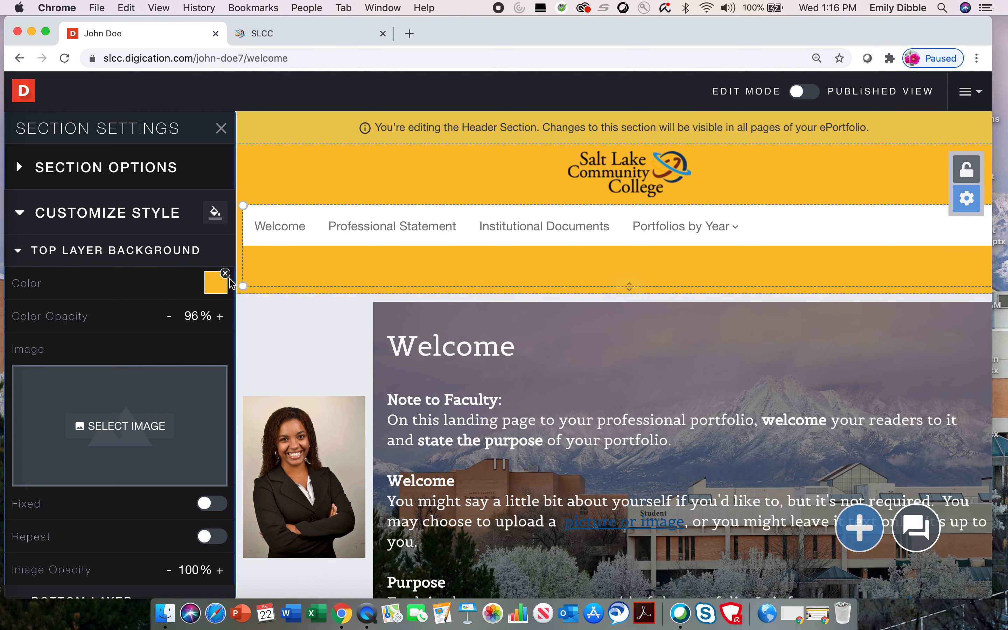
{"action": "left_click", "coordinate": [220, 288]}
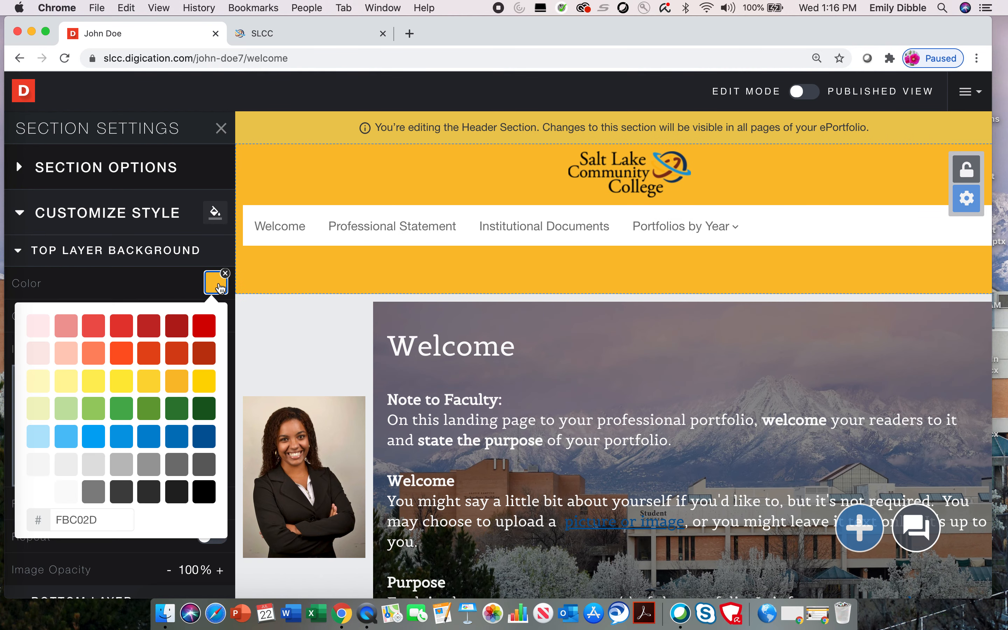
{"action": "left_click", "coordinate": [35, 444]}
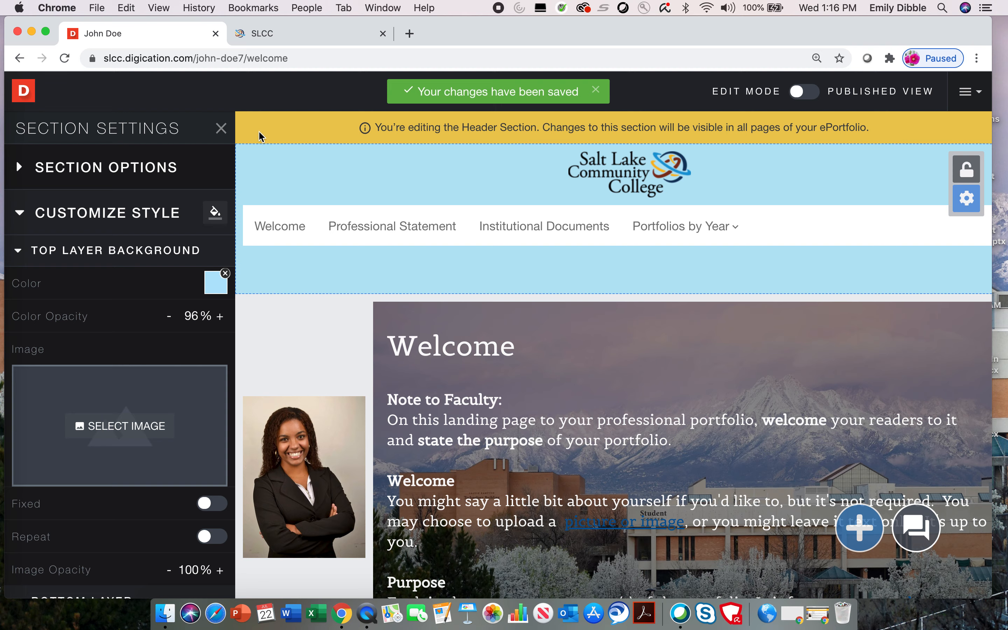
{"action": "left_click", "coordinate": [221, 127]}
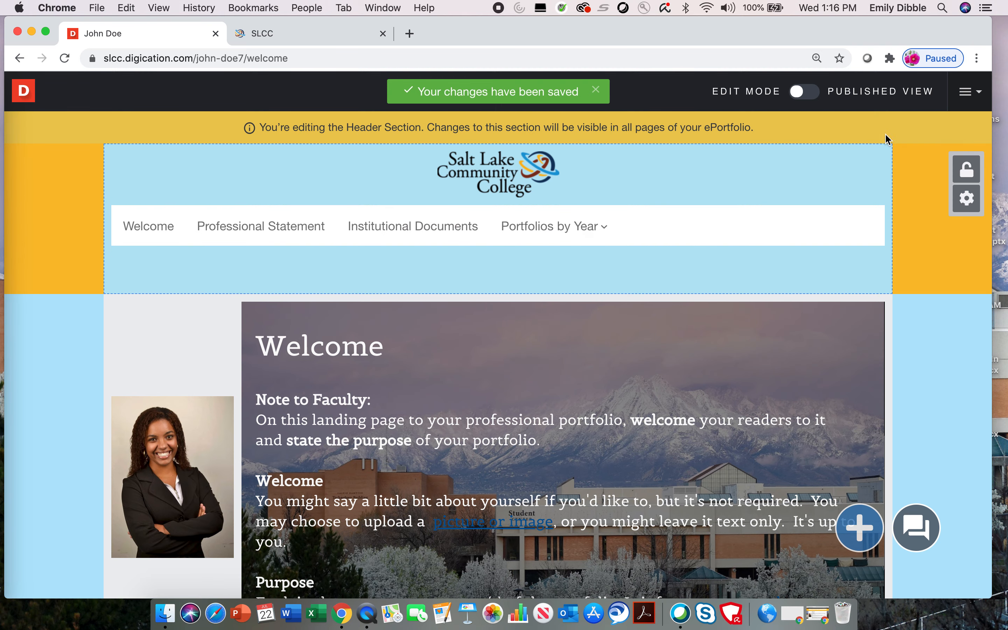
- Make the header section's bottom layer background light blue too
{"action": "left_click", "coordinate": [967, 198]}
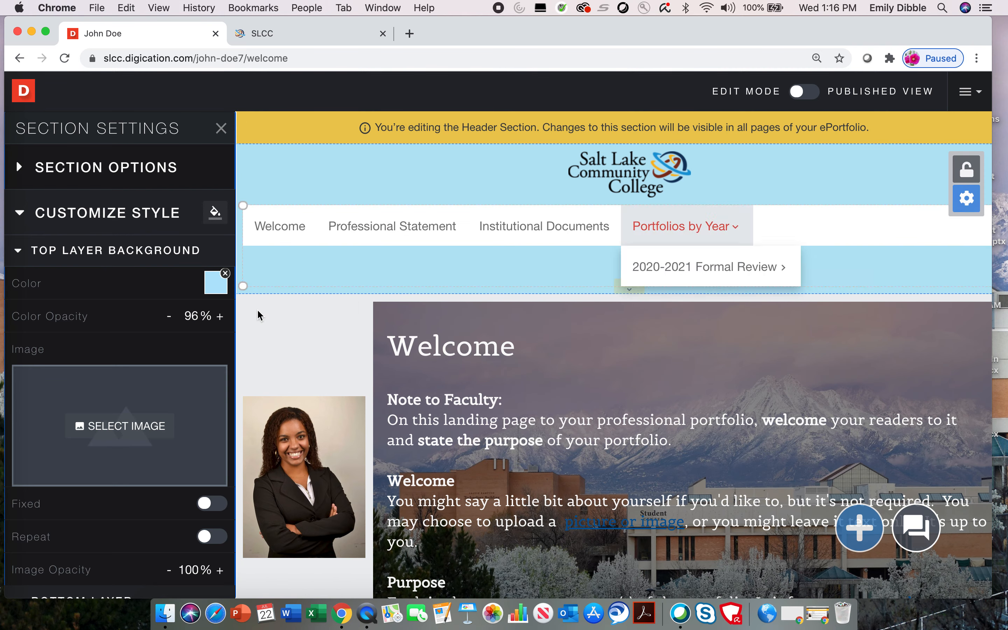
{"action": "scroll", "coordinate": [138, 464], "scroll_direction": "down", "scroll_amount": 7}
{"action": "left_click", "coordinate": [215, 377]}
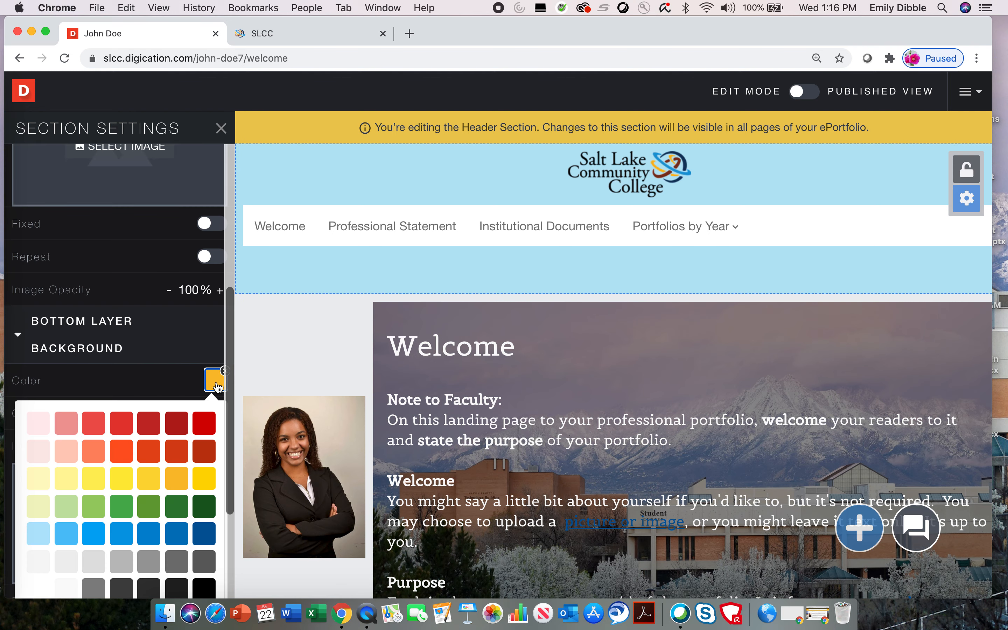
{"action": "scroll", "coordinate": [133, 468], "scroll_direction": "down", "scroll_amount": 3}
{"action": "left_click", "coordinate": [34, 451]}
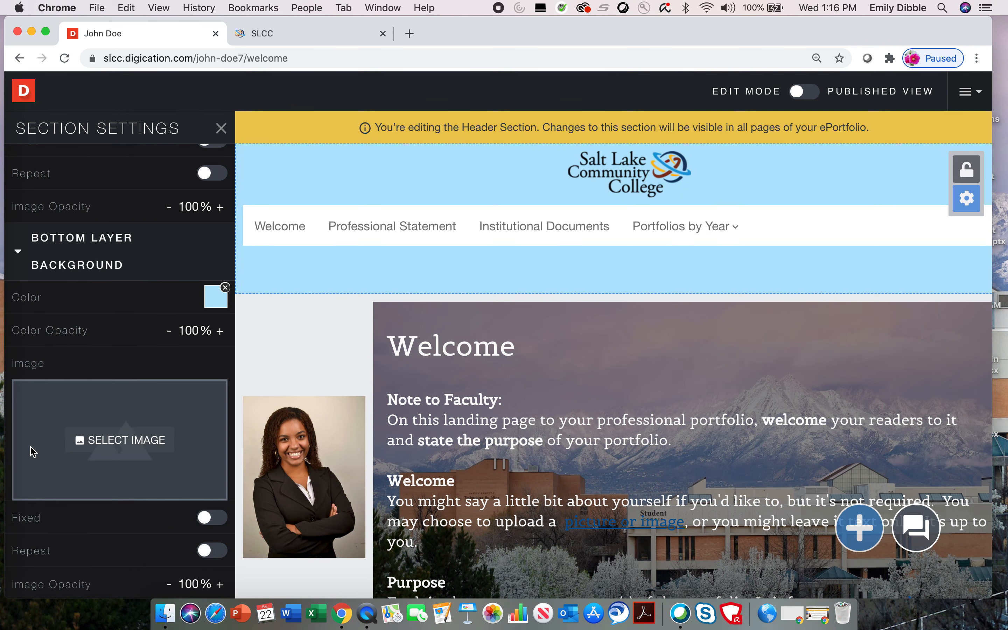
{"action": "left_click", "coordinate": [220, 129]}
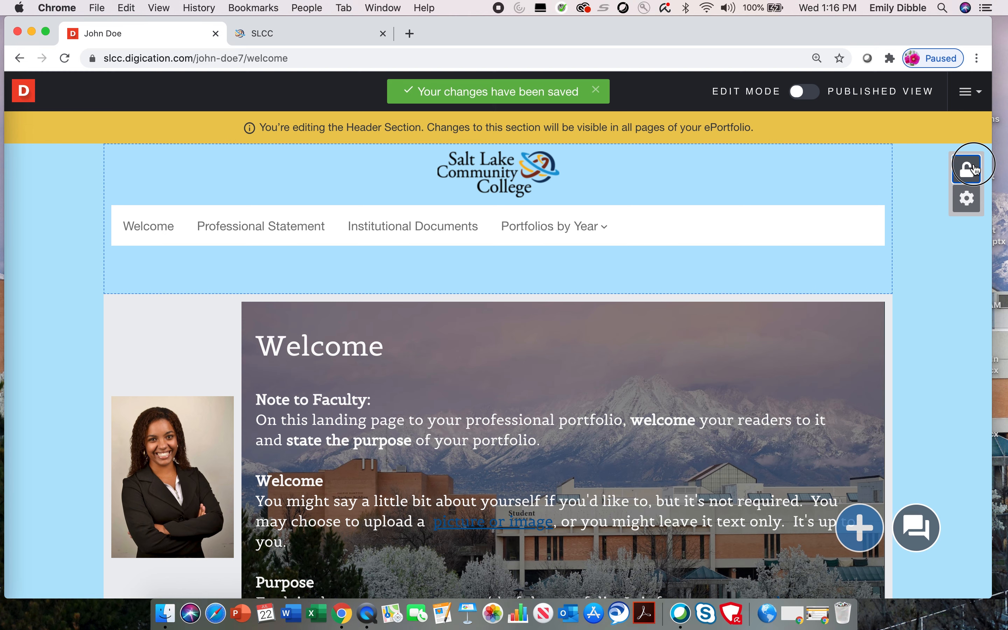
- Lock the header, publish the page changes, then unlock the header again
{"action": "left_click", "coordinate": [974, 168]}
{"action": "left_click", "coordinate": [631, 129]}
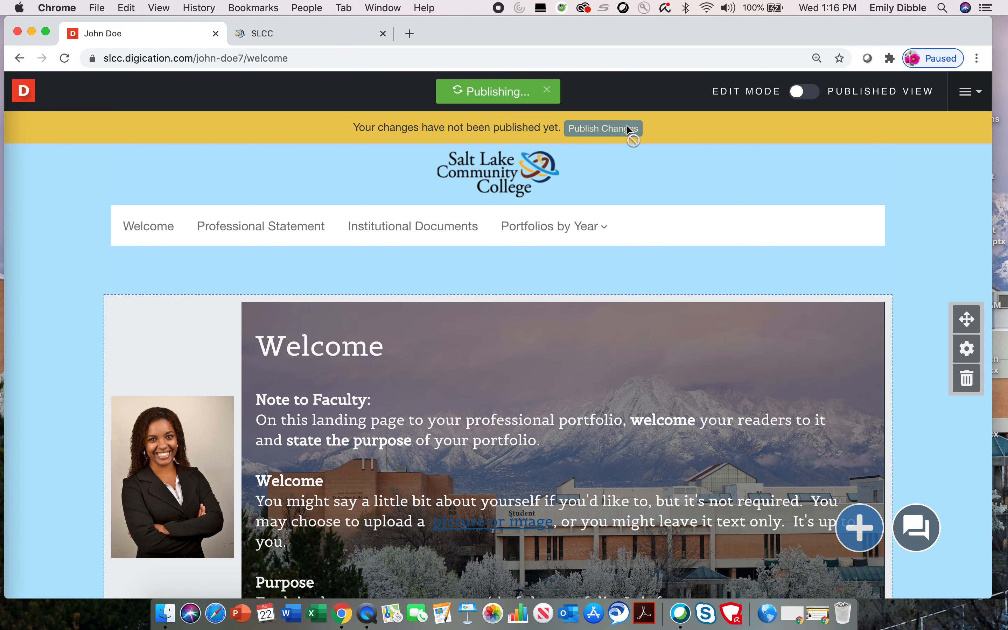
{"action": "scroll", "coordinate": [902, 246], "scroll_direction": "down", "scroll_amount": 5}
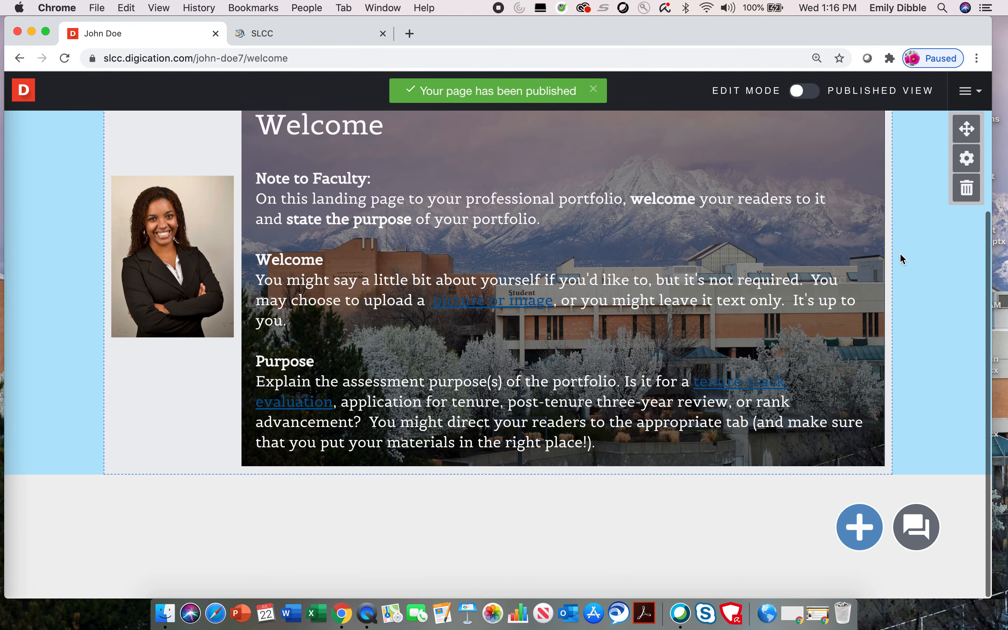
{"action": "scroll", "coordinate": [901, 253], "scroll_direction": "up", "scroll_amount": 5}
{"action": "left_click", "coordinate": [971, 138]}
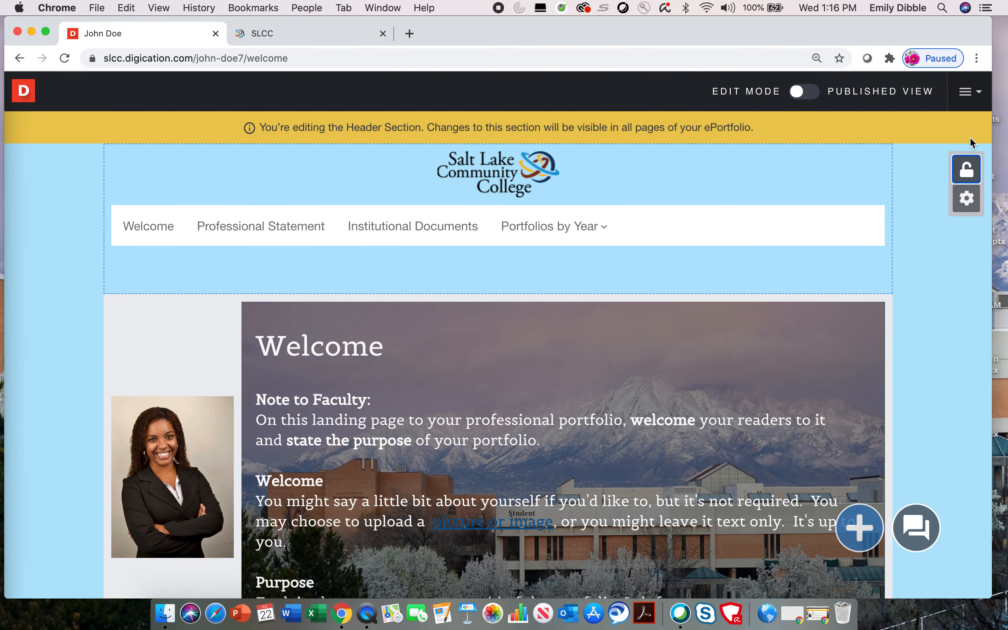
- Set the navigation bar text to the Aldrich font in black
{"action": "mouse_move", "coordinate": [596, 223]}
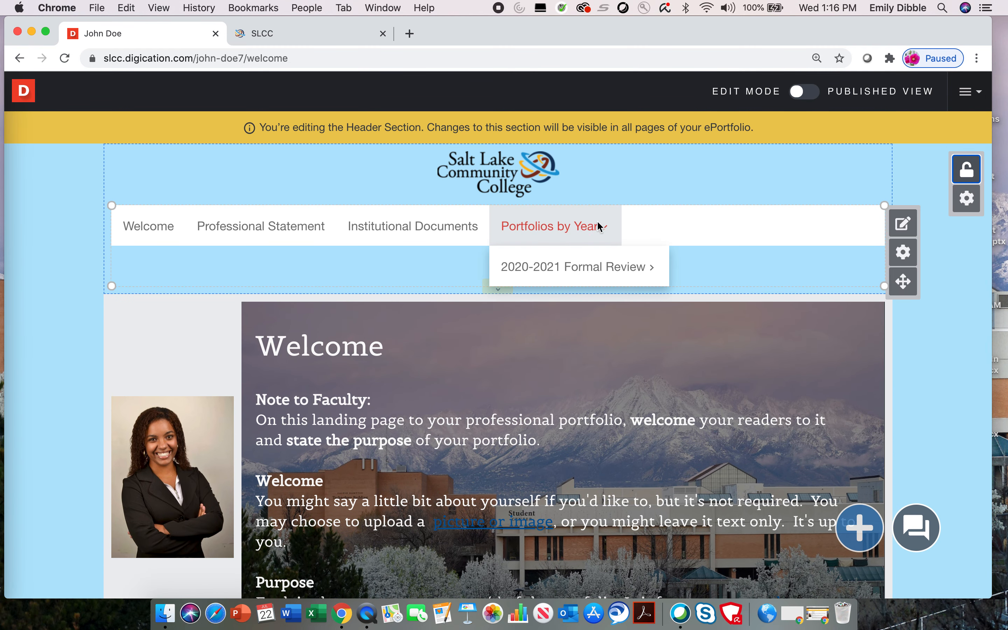
{"action": "left_click", "coordinate": [902, 252]}
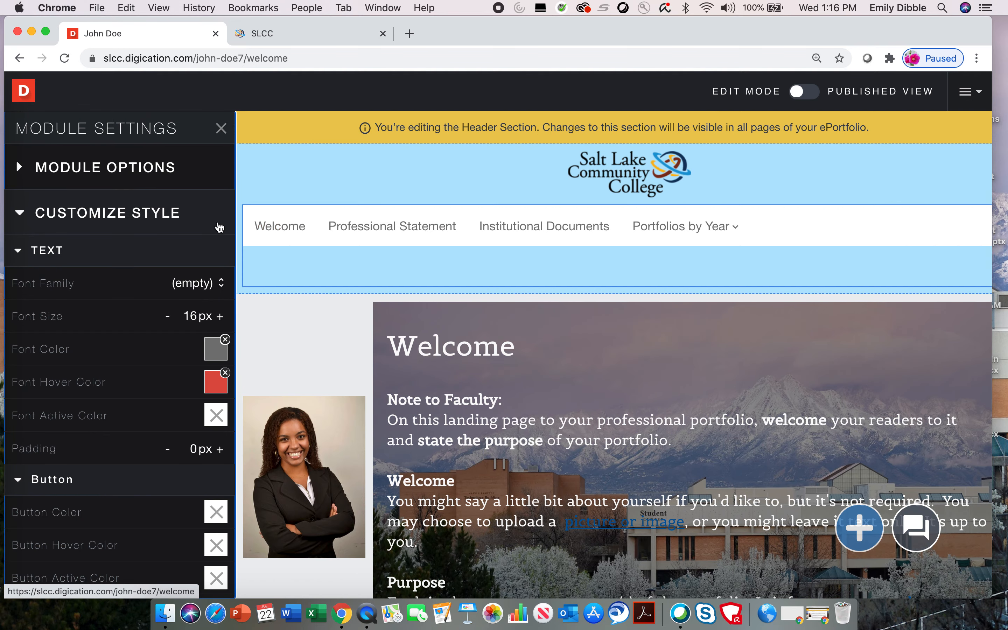
{"action": "left_click", "coordinate": [197, 285]}
{"action": "scroll", "coordinate": [124, 442], "scroll_direction": "down", "scroll_amount": 3}
{"action": "left_click", "coordinate": [62, 527]}
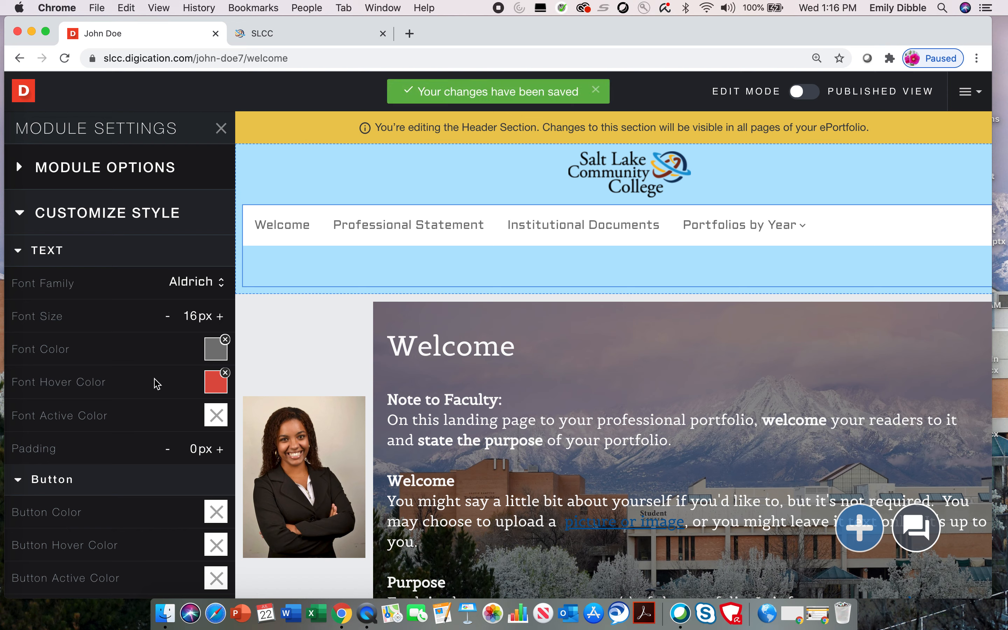
{"action": "left_click", "coordinate": [216, 350]}
{"action": "left_click", "coordinate": [206, 557]}
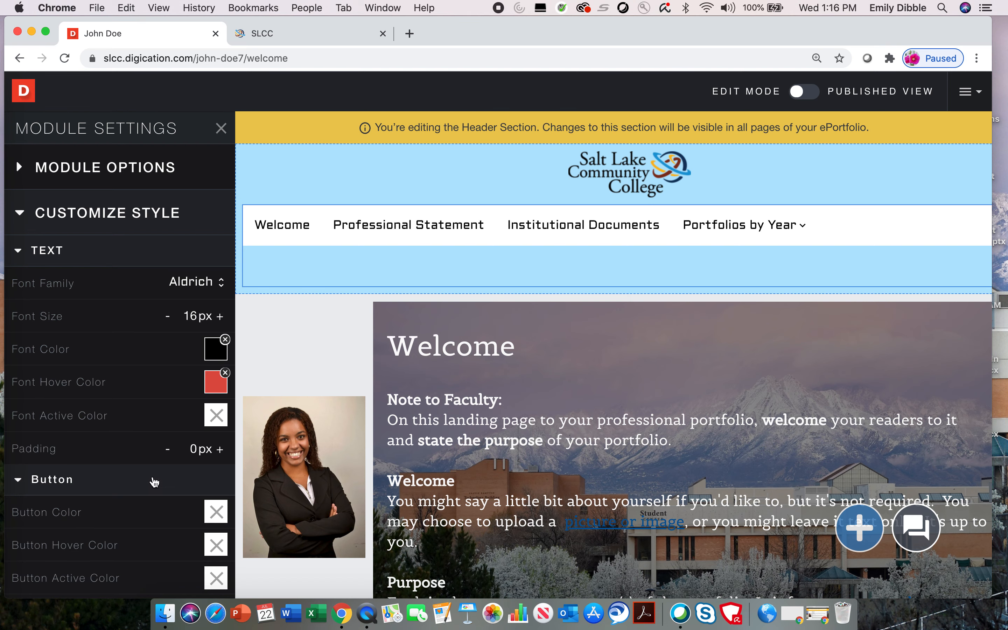
- Give the navigation items 5px padding and centre alignment
{"action": "left_click", "coordinate": [219, 450]}
{"action": "left_click", "coordinate": [220, 449]}
{"action": "left_click", "coordinate": [220, 449]}
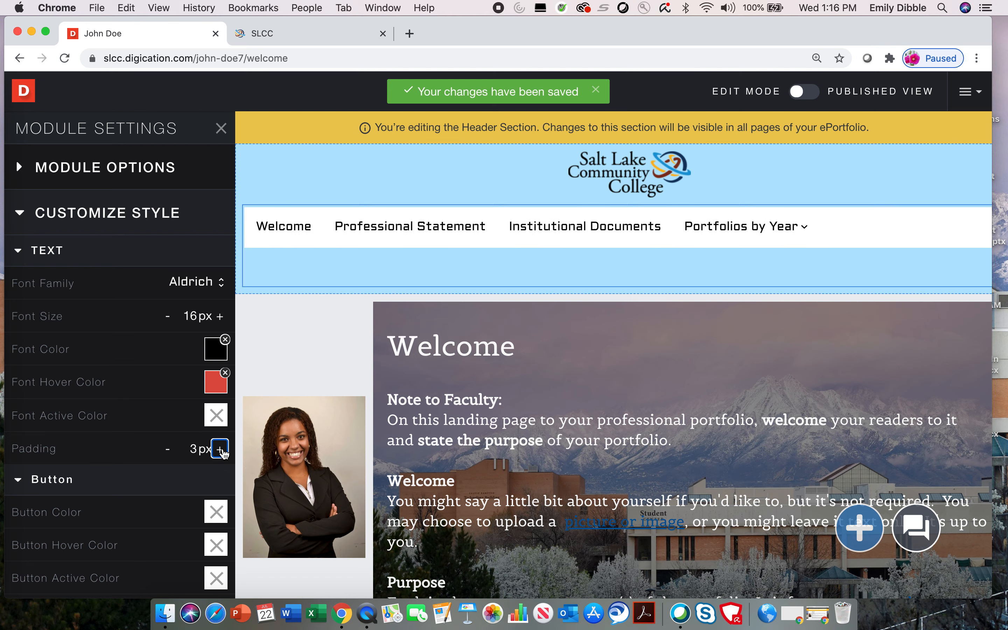
{"action": "left_click", "coordinate": [220, 449]}
{"action": "left_click", "coordinate": [220, 449]}
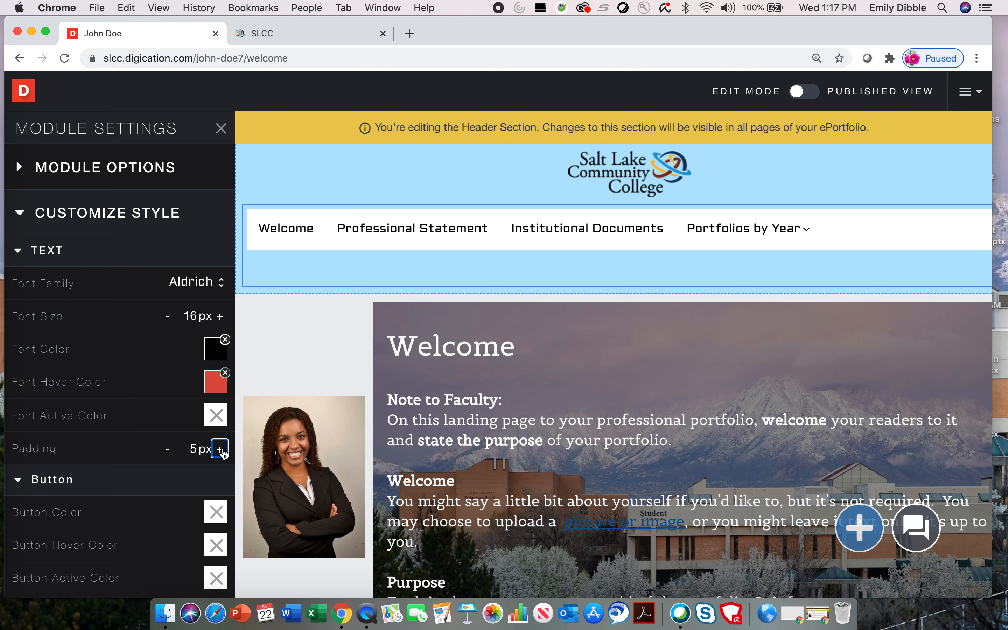
{"action": "scroll", "coordinate": [126, 426], "scroll_direction": "down", "scroll_amount": 5}
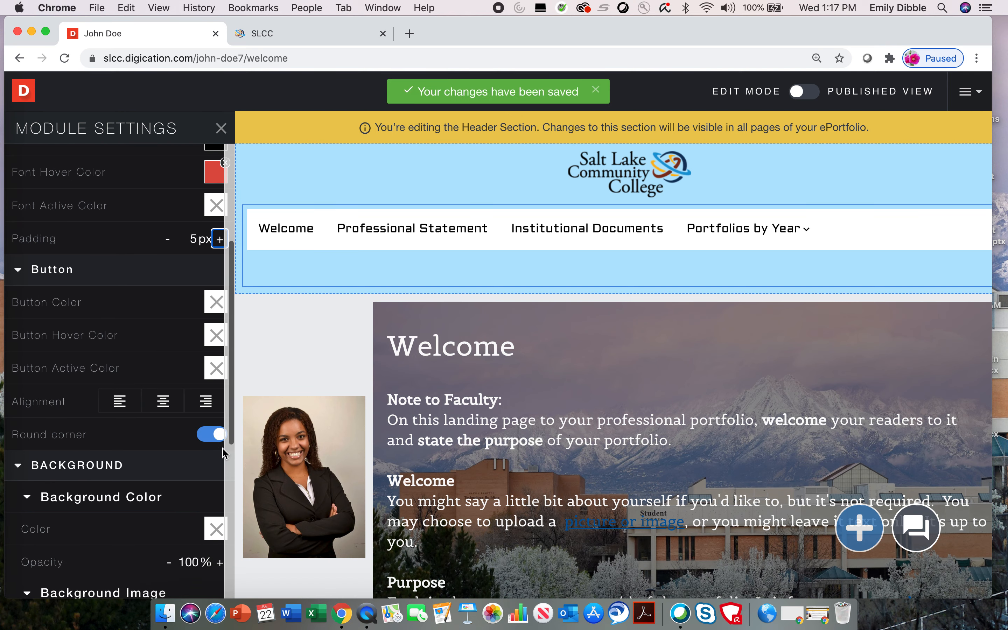
{"action": "left_click", "coordinate": [166, 401]}
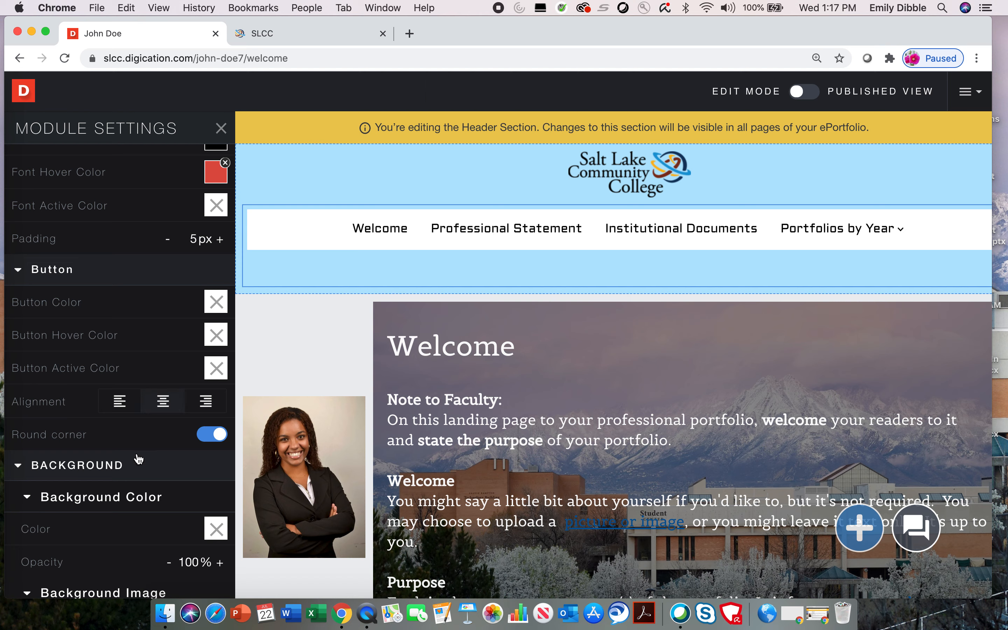
- Give the navigation bar a pale-yellow background colour and close its settings
{"action": "scroll", "coordinate": [136, 475], "scroll_direction": "down", "scroll_amount": 3}
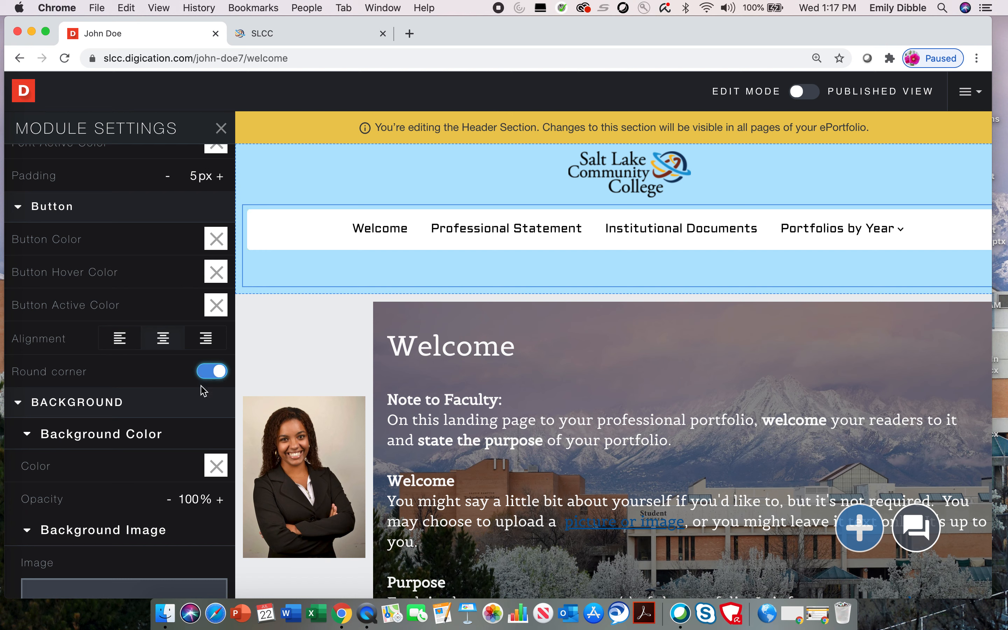
{"action": "scroll", "coordinate": [165, 436], "scroll_direction": "down", "scroll_amount": 4}
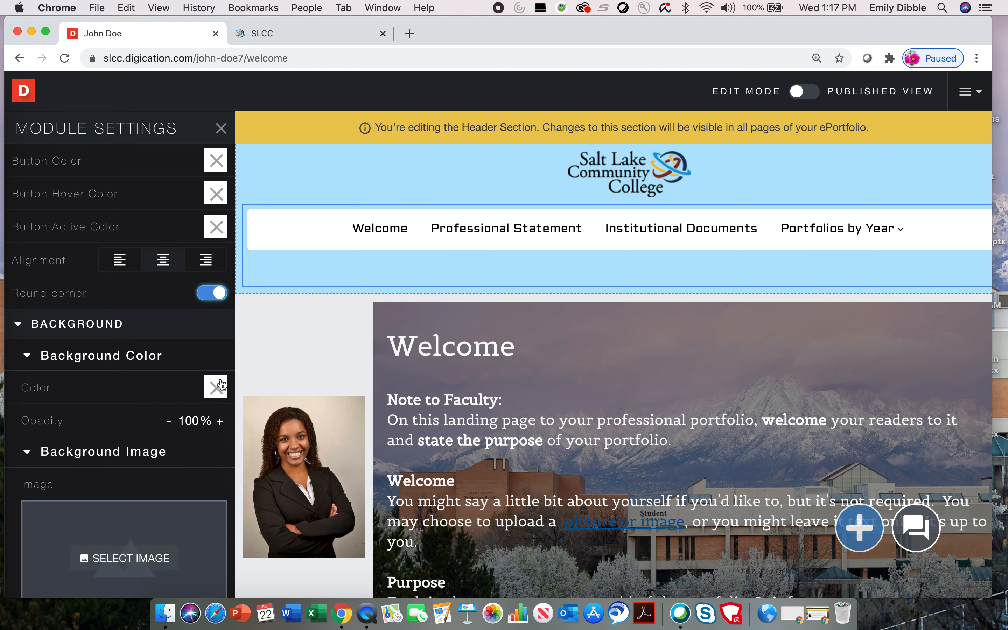
{"action": "left_click", "coordinate": [221, 385]}
{"action": "left_click", "coordinate": [72, 487]}
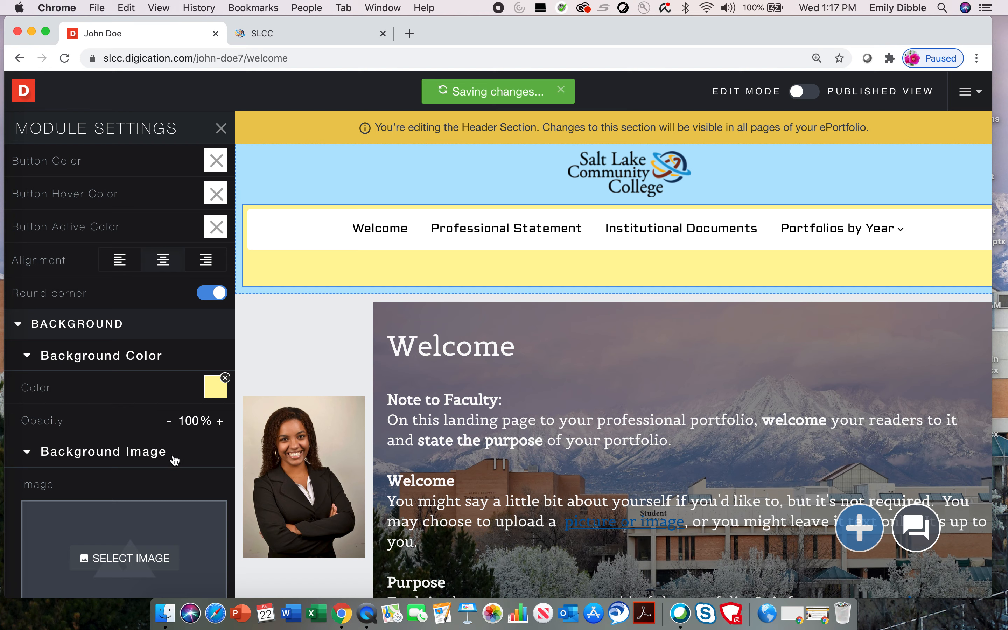
{"action": "scroll", "coordinate": [175, 459], "scroll_direction": "down", "scroll_amount": 10}
{"action": "scroll", "coordinate": [89, 511], "scroll_direction": "up", "scroll_amount": 20}
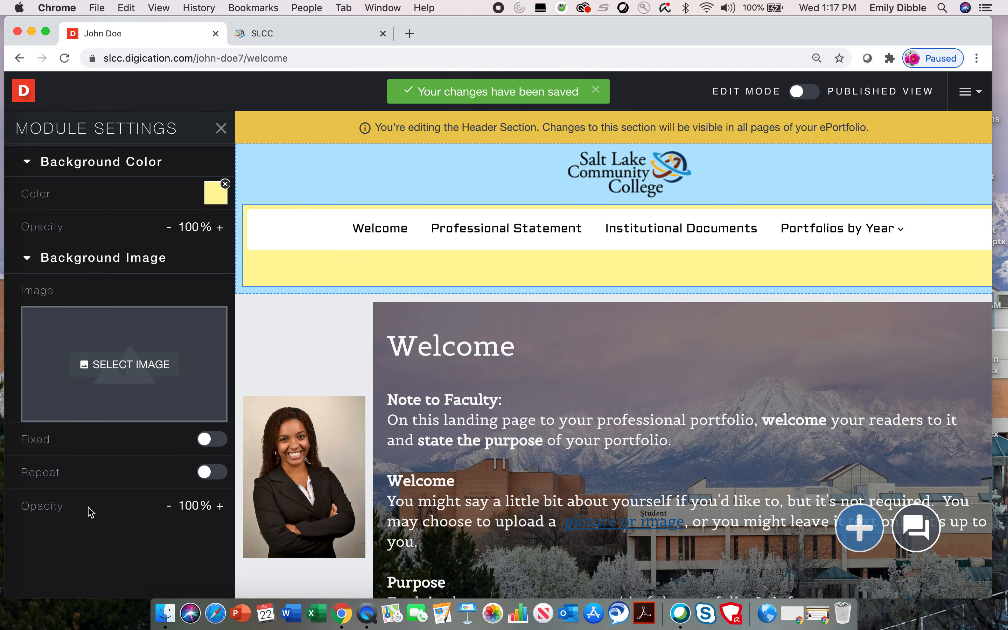
{"action": "scroll", "coordinate": [90, 511], "scroll_direction": "up", "scroll_amount": 5}
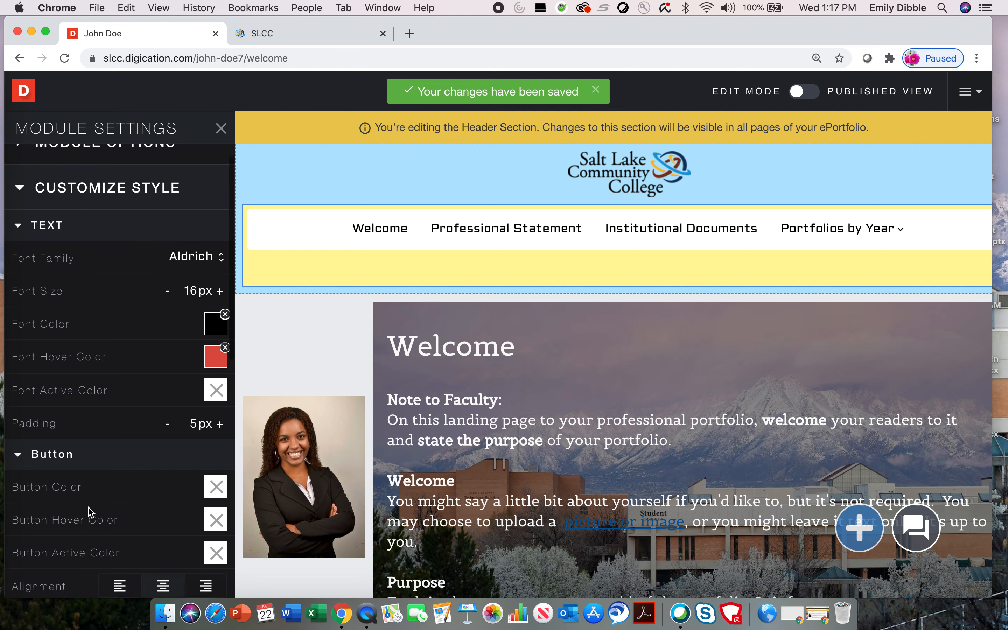
{"action": "left_click", "coordinate": [221, 128]}
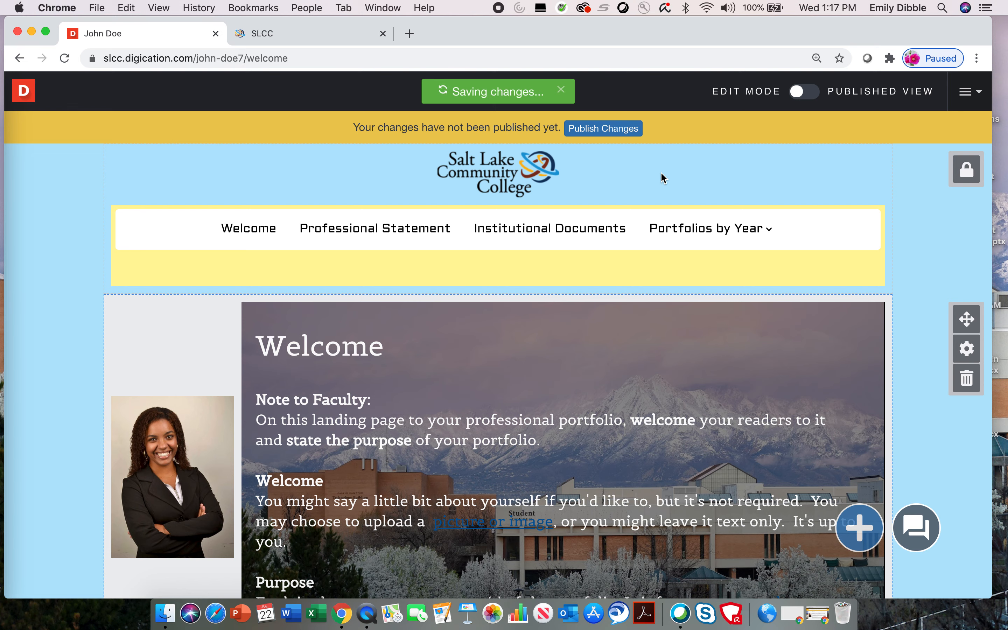
- Publish the header navigation changes and slide open the left sidebar
{"action": "left_click", "coordinate": [611, 128]}
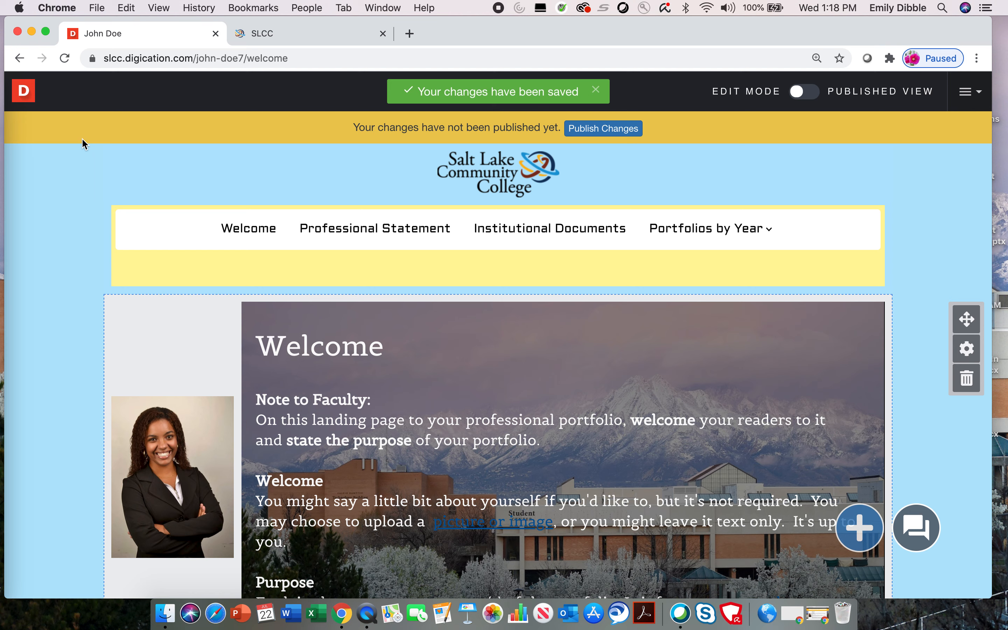
{"action": "mouse_move", "coordinate": [25, 95]}
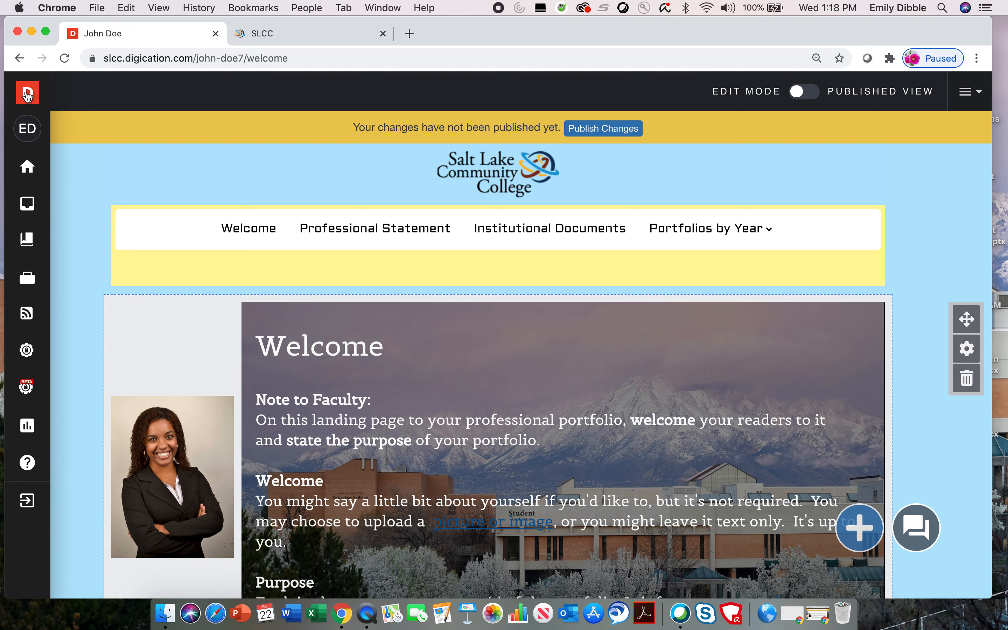
- Return to Home, reopen the faculty ePortfolio, and show its portfolio actions menu
{"action": "left_click", "coordinate": [27, 171]}
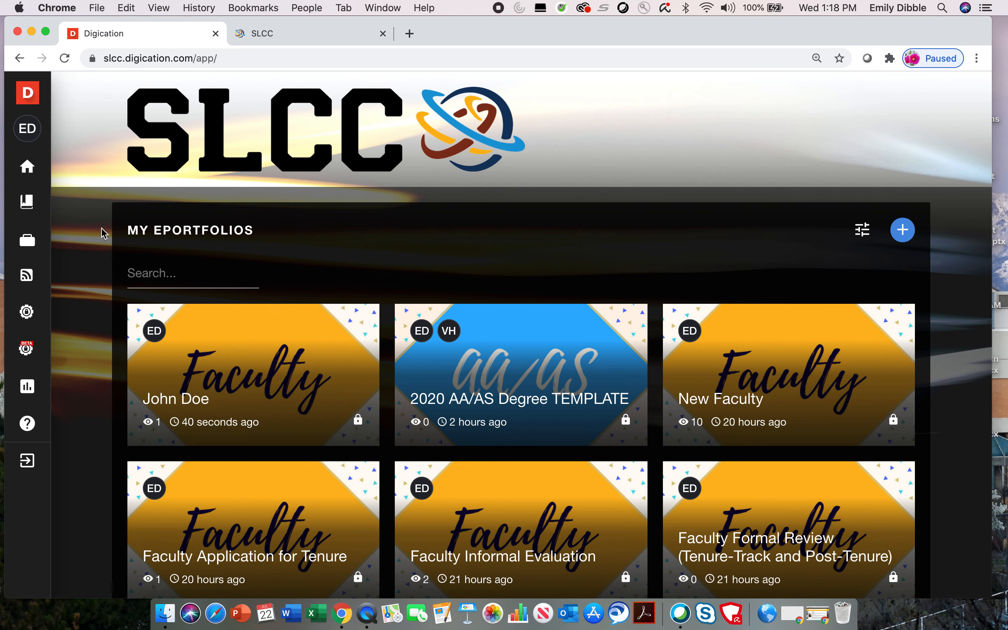
{"action": "left_click", "coordinate": [238, 375]}
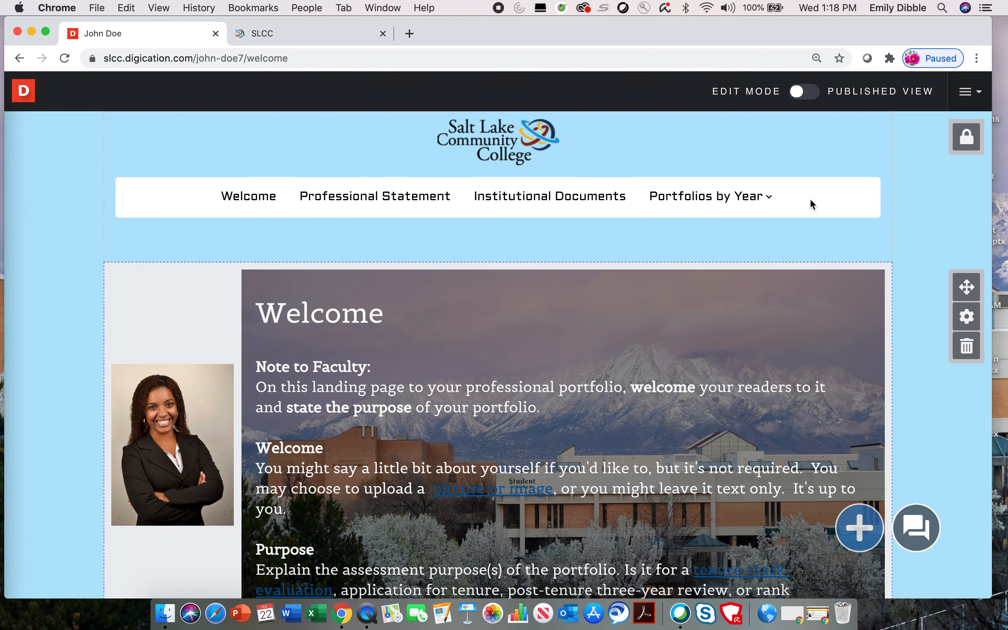
{"action": "left_click", "coordinate": [967, 92]}
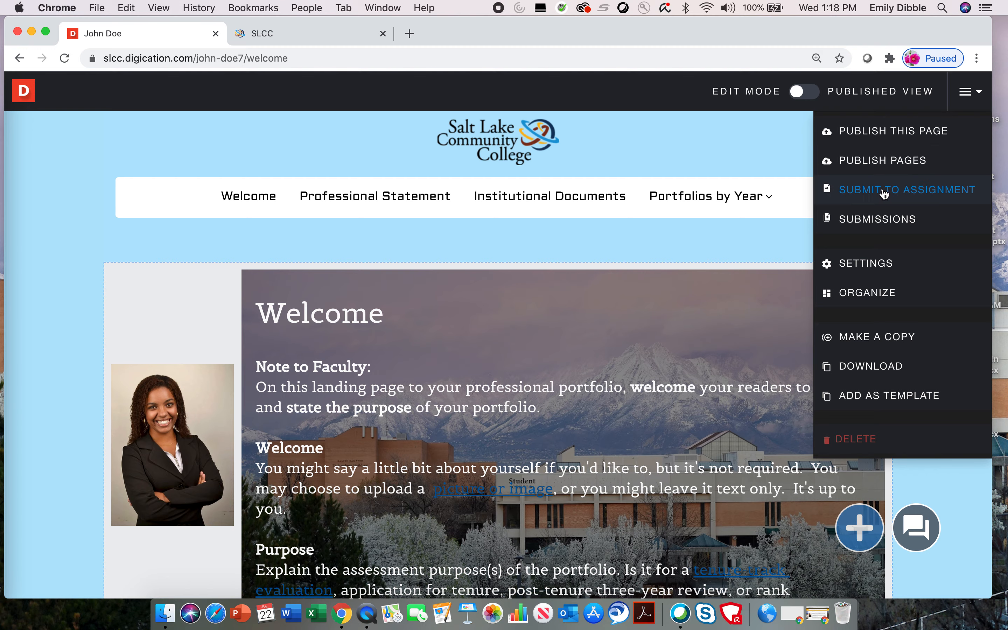
- In portfolio Settings, pick the previously uploaded snowy-mountain campus photo as the thumbnail and save
{"action": "left_click", "coordinate": [881, 267]}
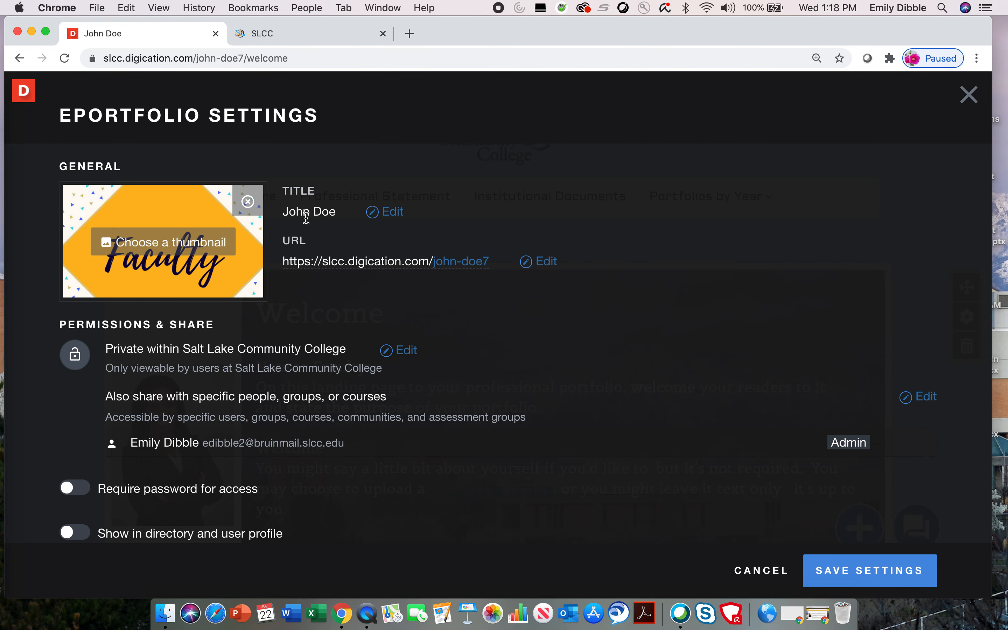
{"action": "left_click", "coordinate": [164, 249]}
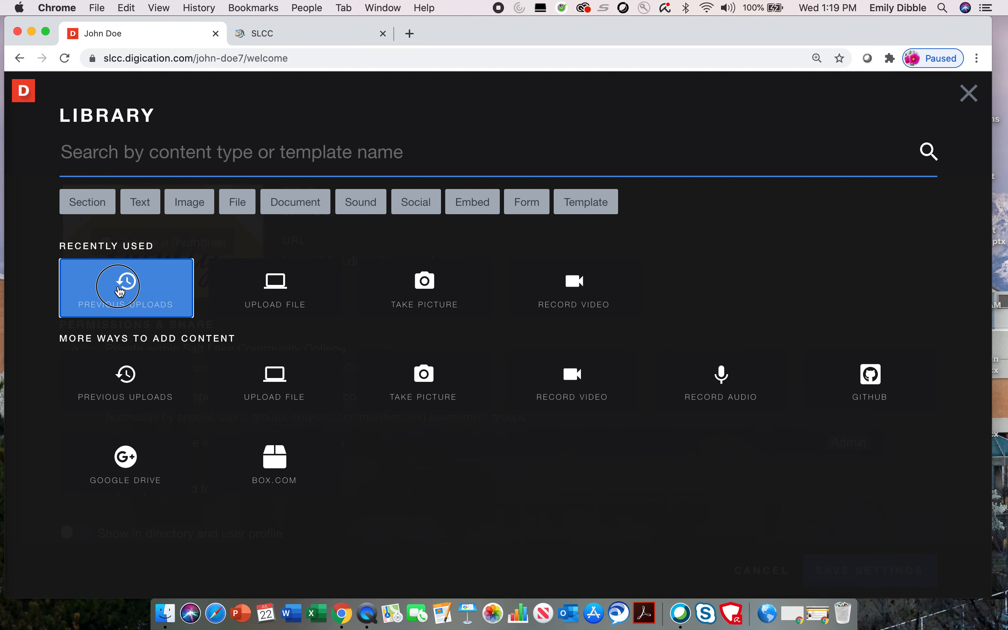
{"action": "left_click", "coordinate": [120, 292]}
{"action": "left_click", "coordinate": [86, 213]}
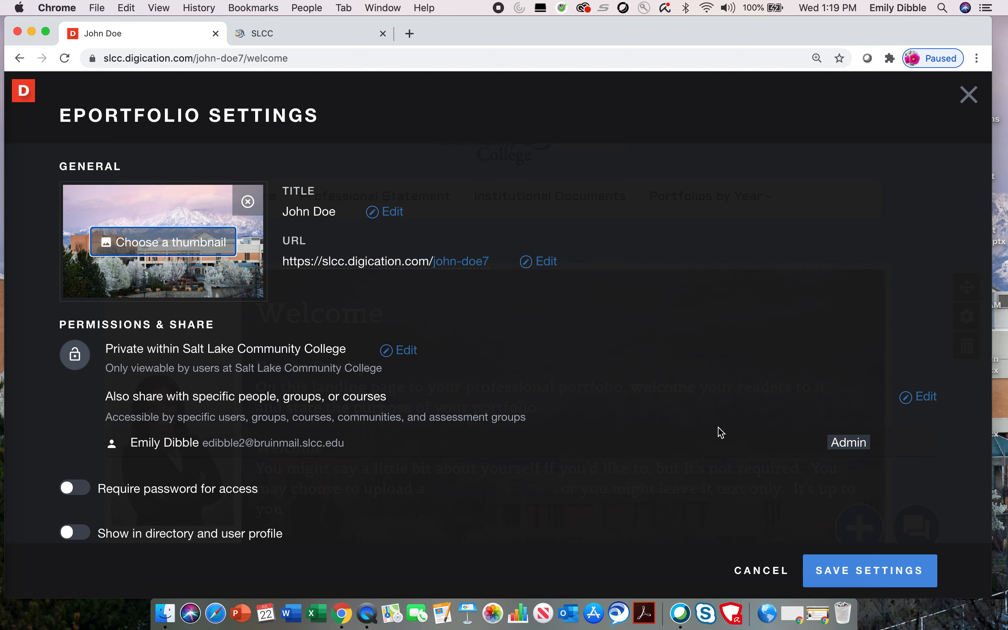
{"action": "left_click", "coordinate": [872, 576]}
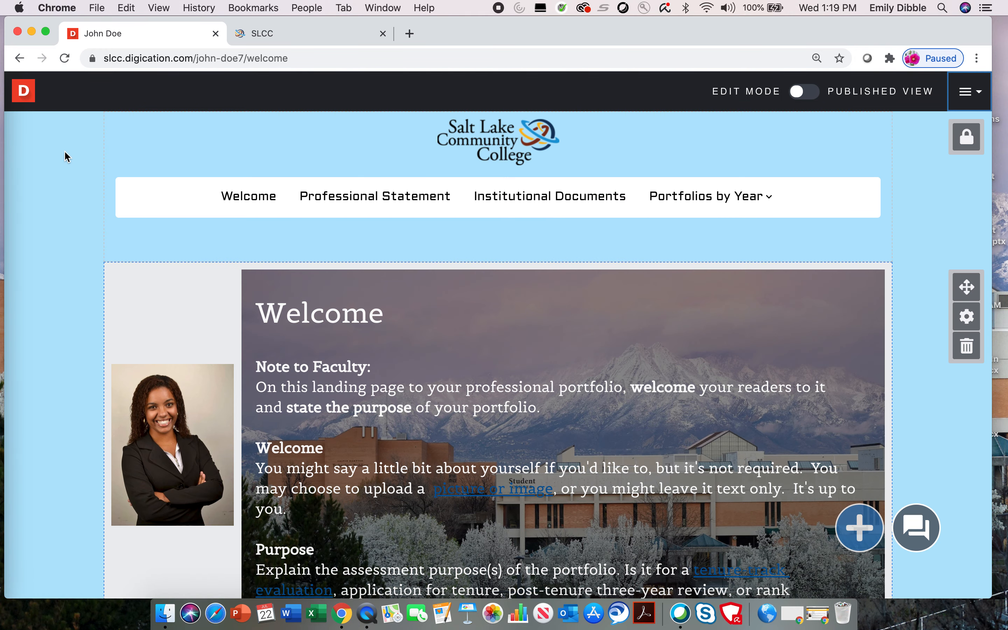
{"action": "left_click", "coordinate": [24, 91]}
{"action": "left_click", "coordinate": [33, 174]}
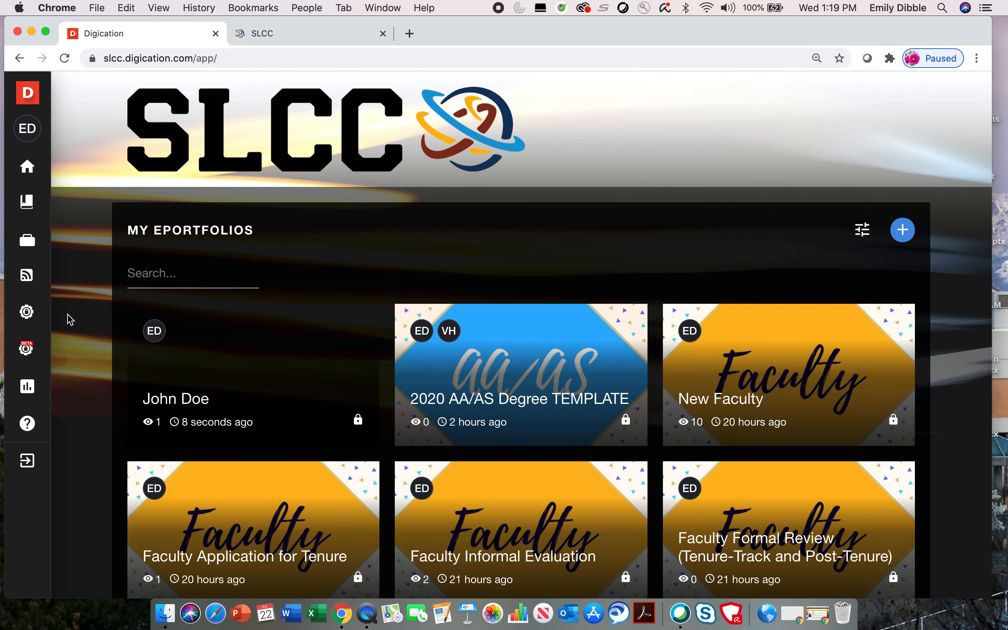
{"action": "scroll", "coordinate": [68, 315], "scroll_direction": "down", "scroll_amount": 3}
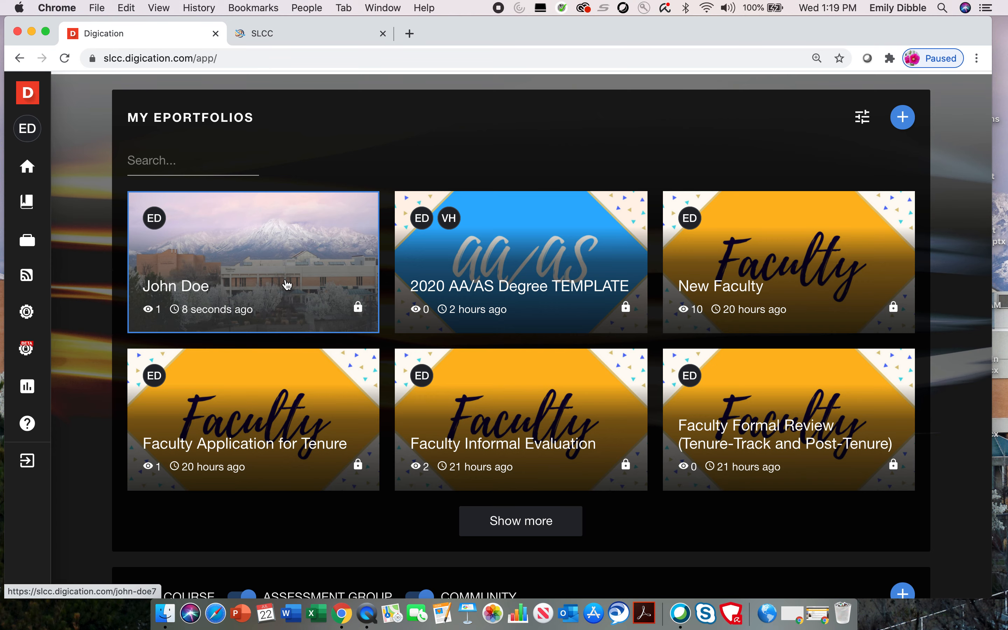
{"action": "left_click", "coordinate": [287, 285]}
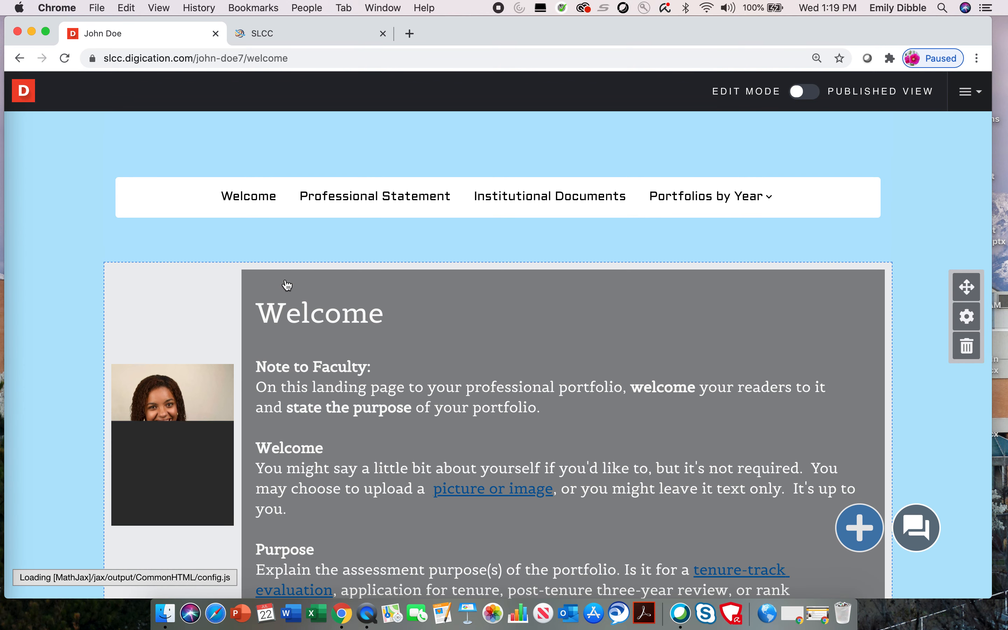